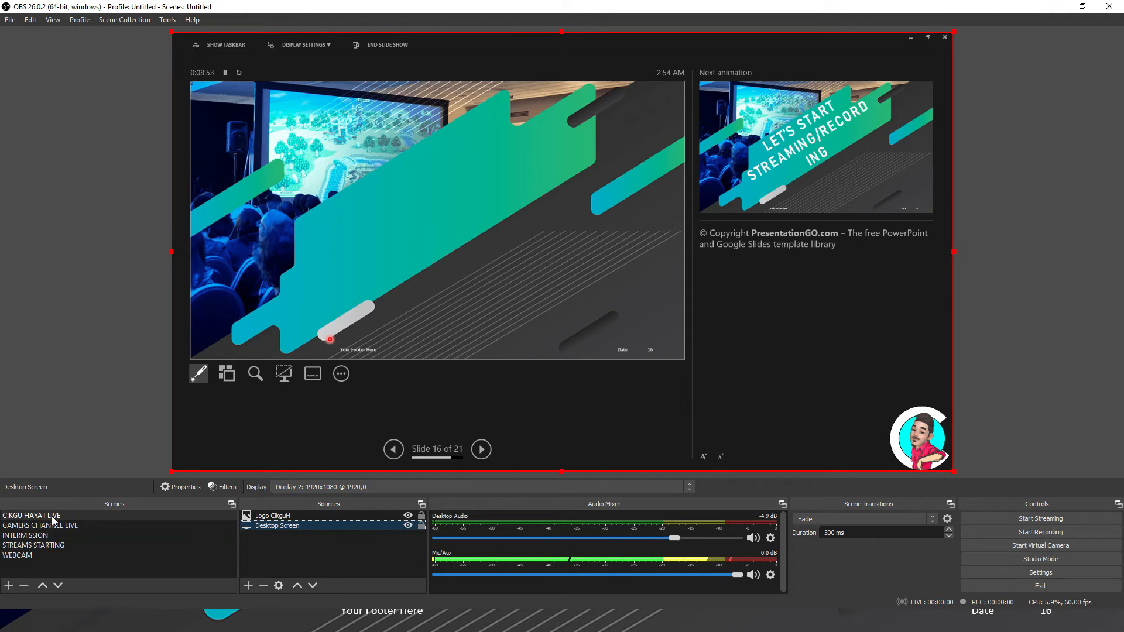
Step: Review the existing scenes, including STREAMS STARTING and WEBCAM, and select the stream-start user banner
{"action": "left_click", "coordinate": [61, 546]}
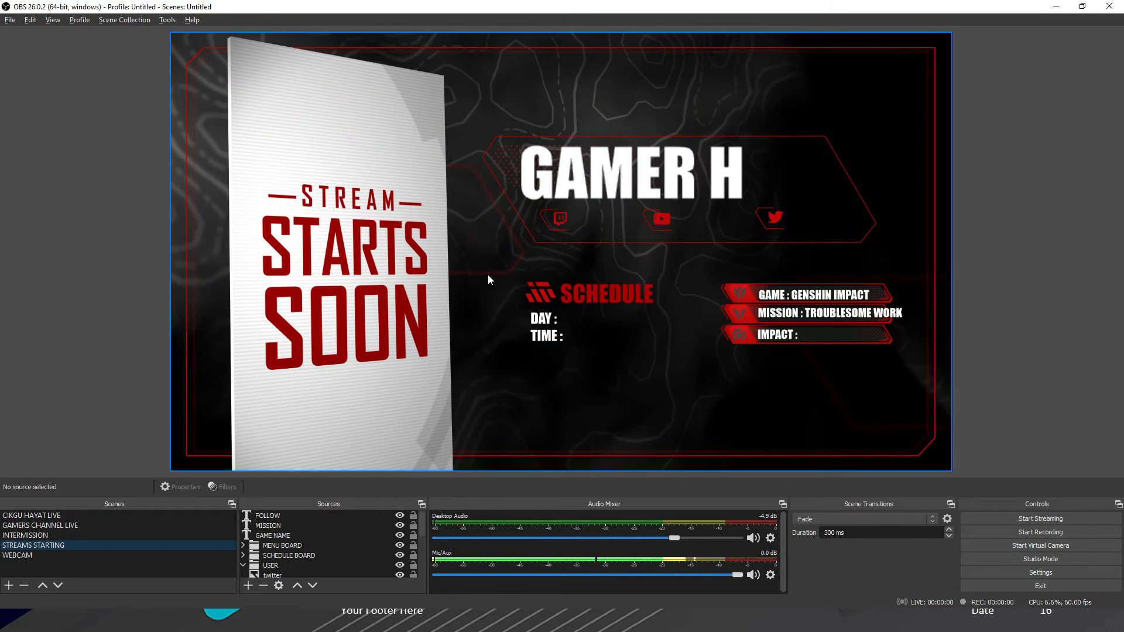
{"action": "left_click", "coordinate": [613, 192]}
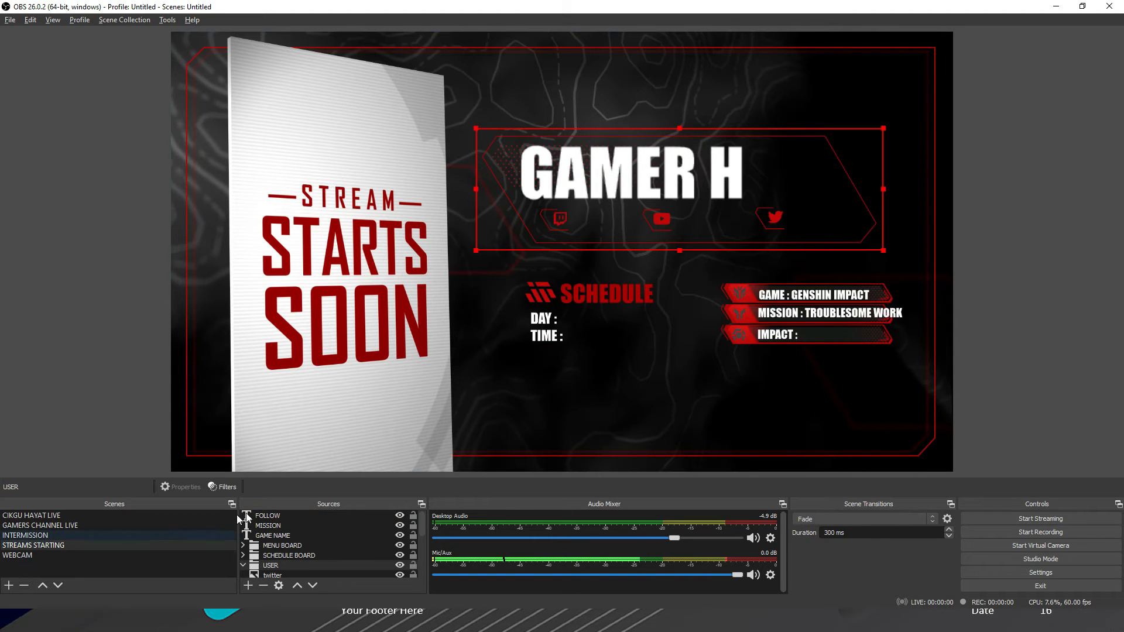
{"action": "left_click", "coordinate": [23, 515]}
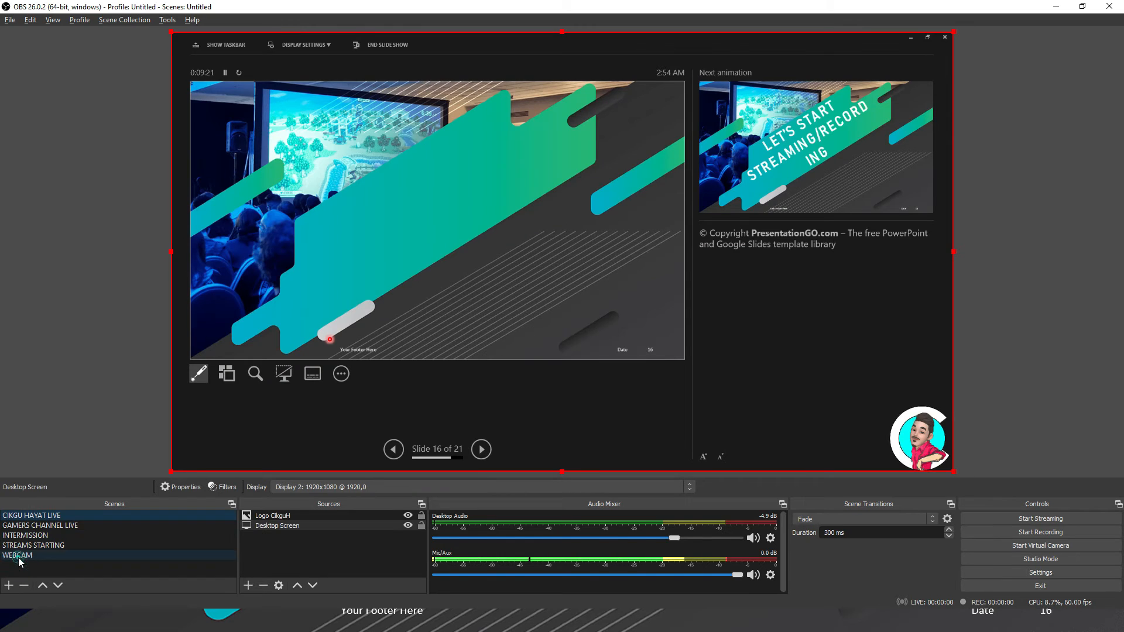
{"action": "left_click", "coordinate": [18, 555]}
Step: Add a new scene named "testing scene"
{"action": "left_click", "coordinate": [8, 586]}
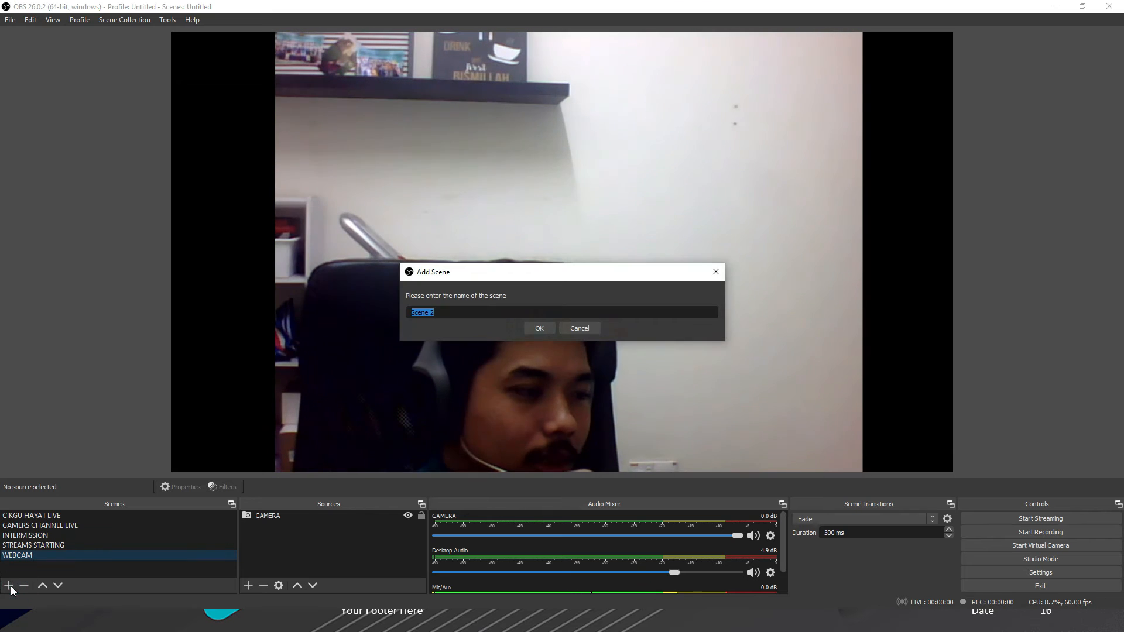
{"action": "type", "text": "t"}
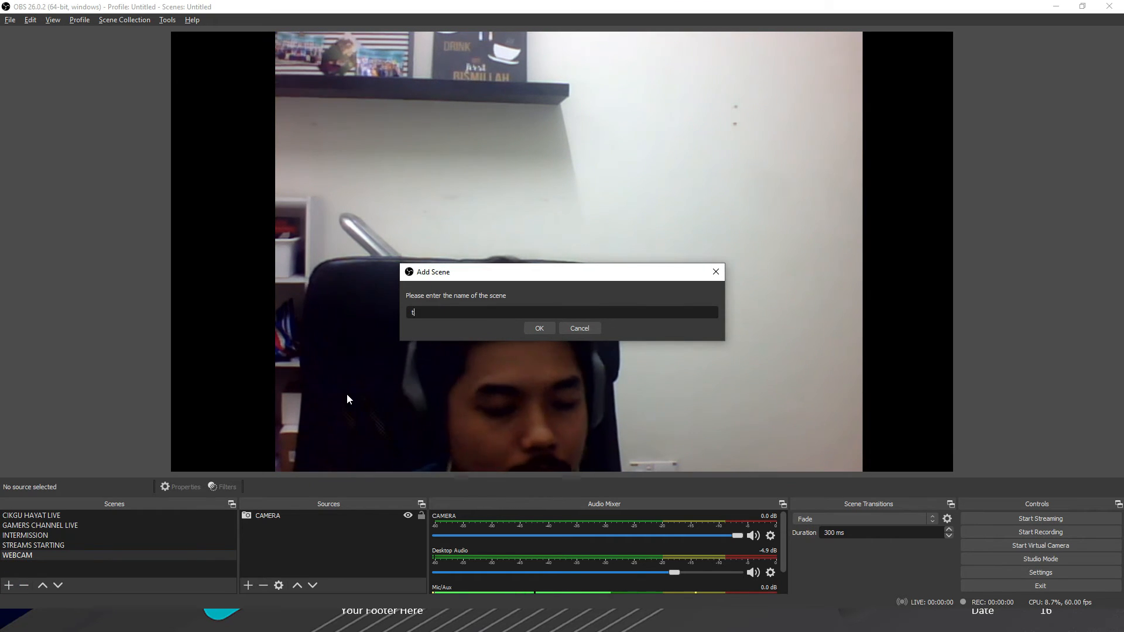
{"action": "type", "text": "esting "}
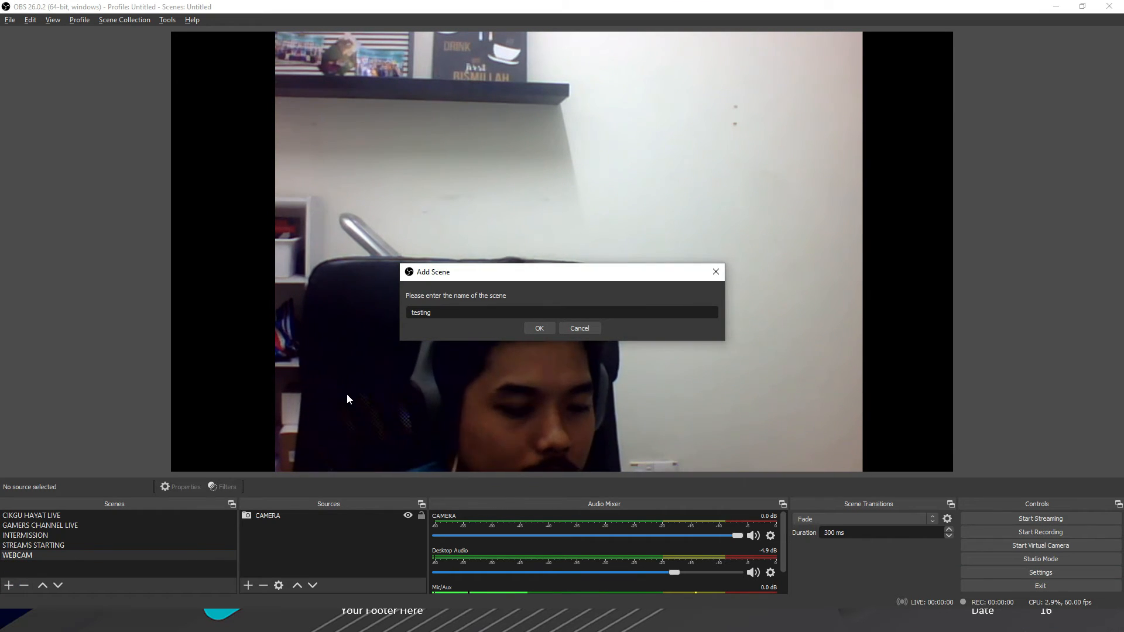
{"action": "type", "text": "sc"}
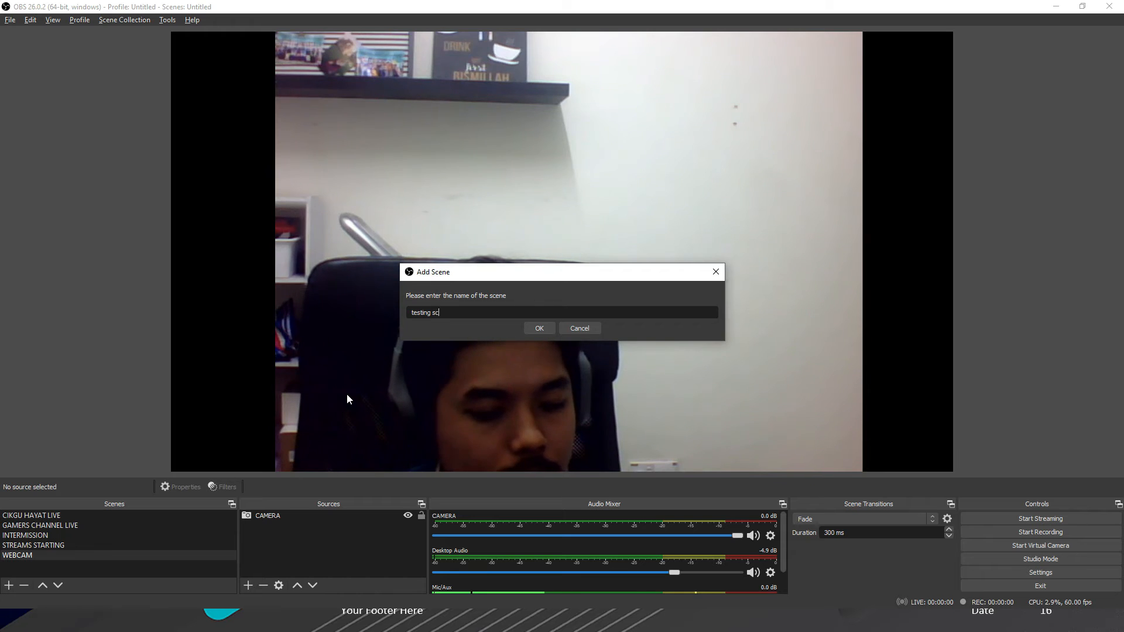
{"action": "type", "text": "enen"}
{"action": "key", "text": "Return"}
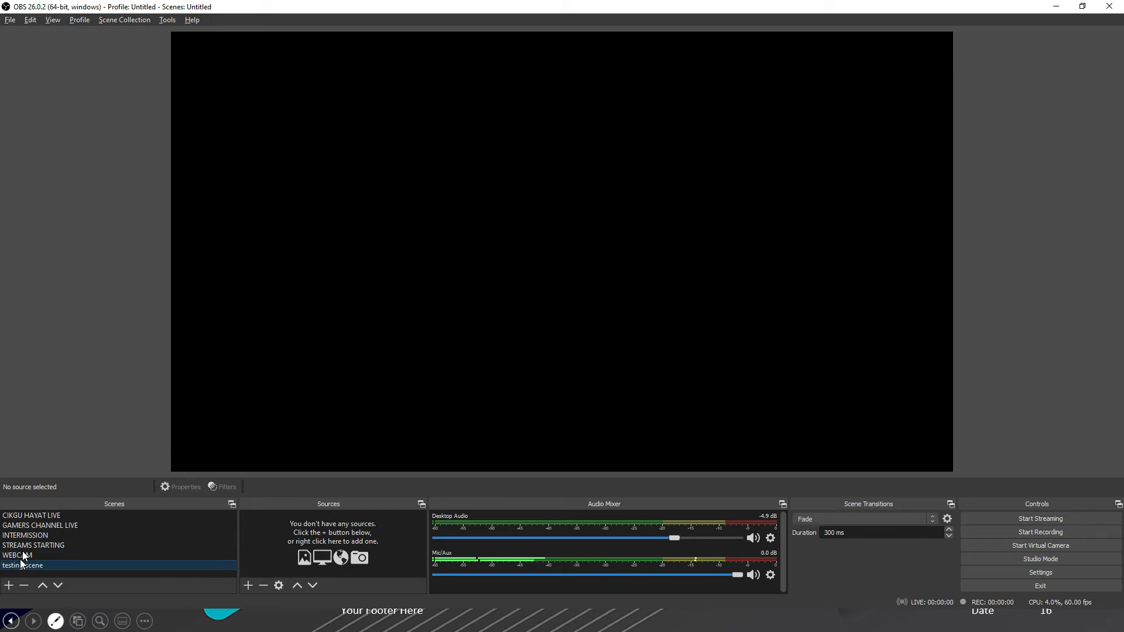
Step: Add a new Display Capture source named "monitor" to the testing scene
{"action": "left_click", "coordinate": [26, 535]}
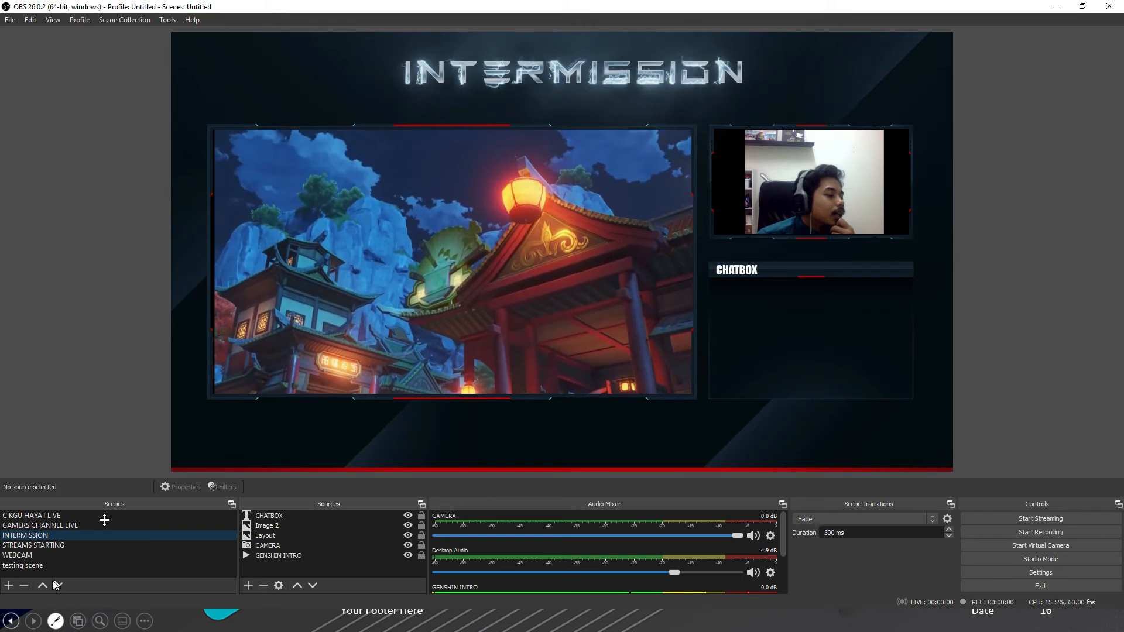
{"action": "left_click", "coordinate": [24, 565]}
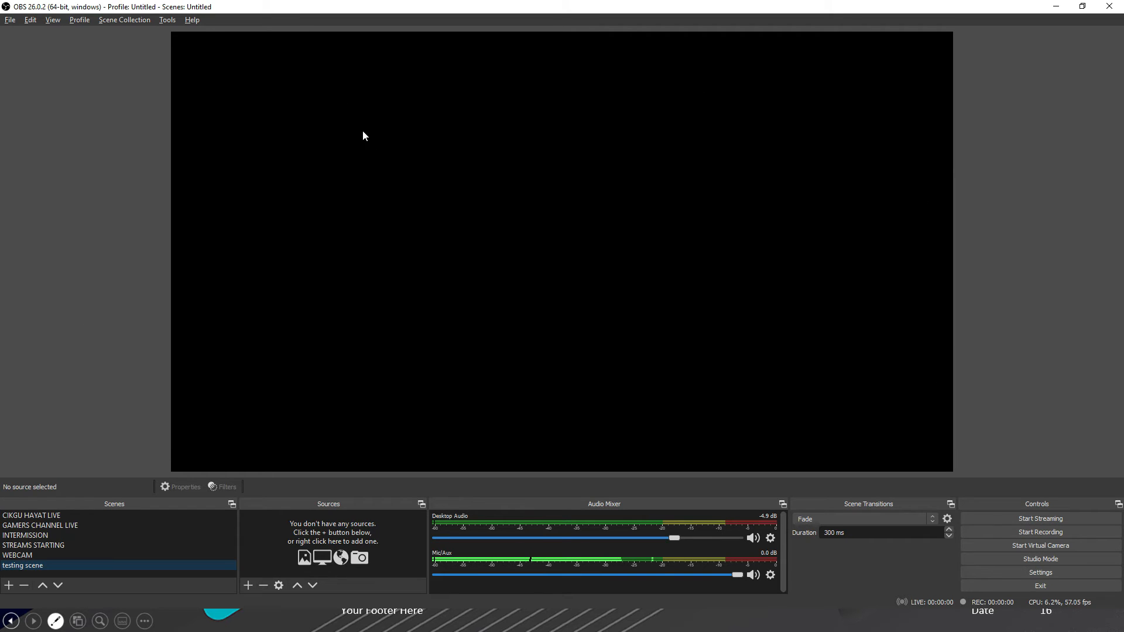
{"action": "left_click", "coordinate": [248, 586]}
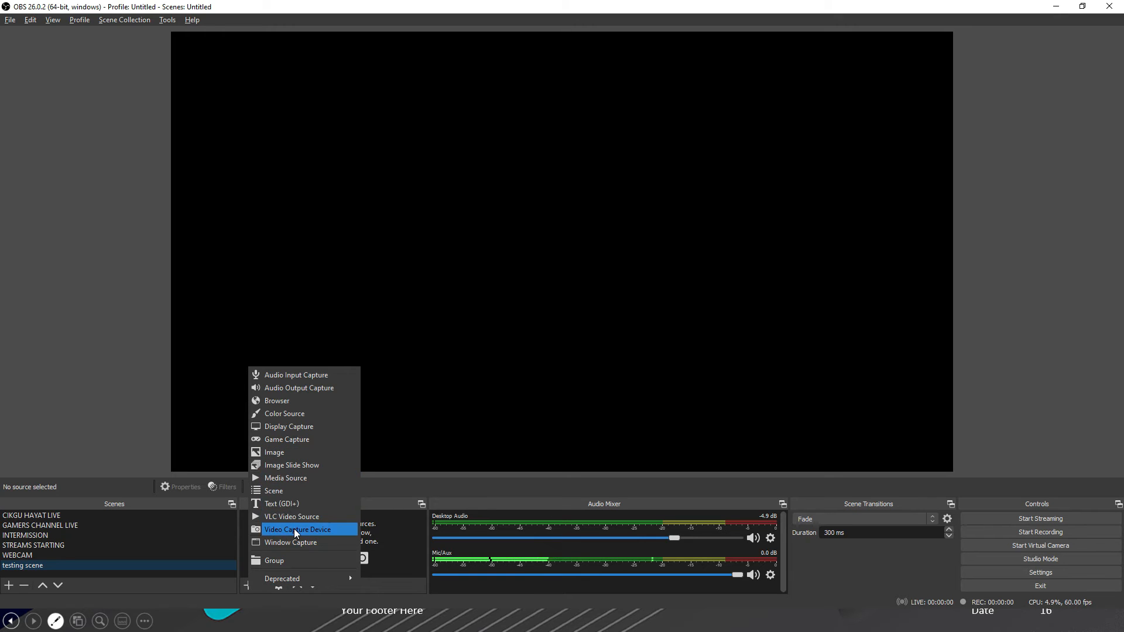
{"action": "left_click", "coordinate": [289, 426]}
{"action": "left_click", "coordinate": [478, 262]}
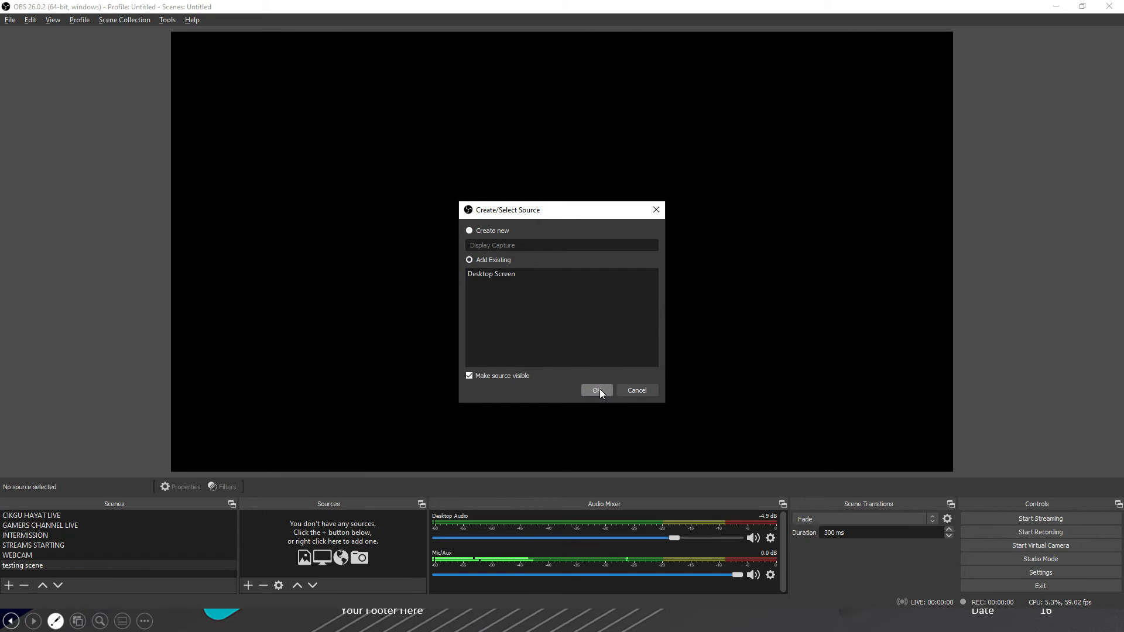
{"action": "left_click", "coordinate": [470, 232]}
{"action": "left_click", "coordinate": [471, 260]}
{"action": "left_click", "coordinate": [471, 229]}
{"action": "triple_click", "coordinate": [519, 250]}
{"action": "type", "text": "monitor"}
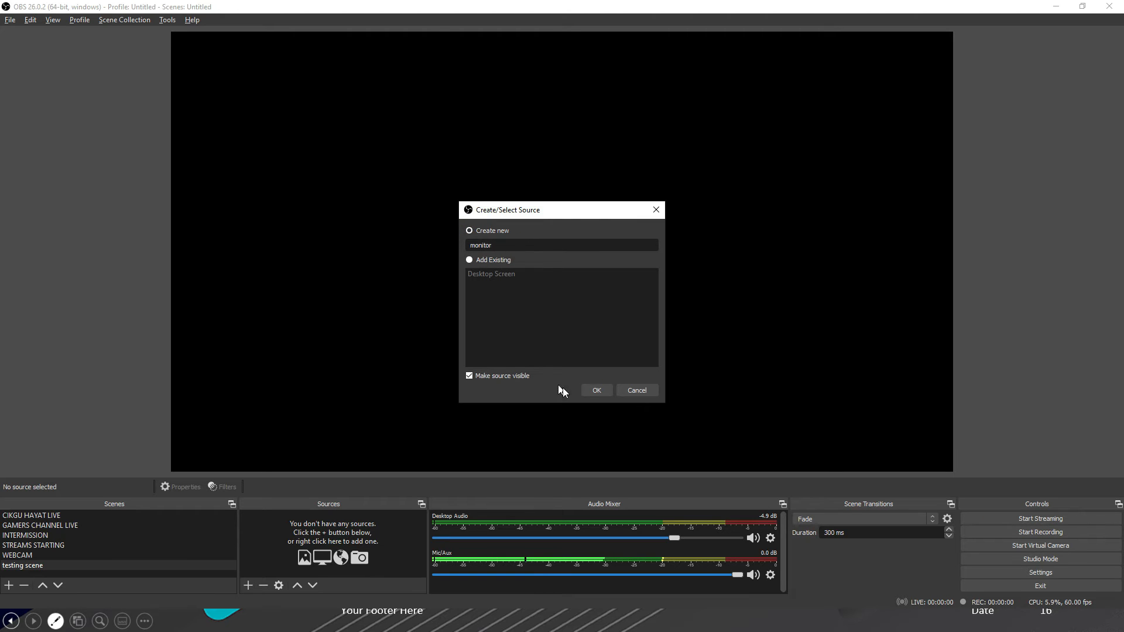
{"action": "left_click", "coordinate": [603, 390]}
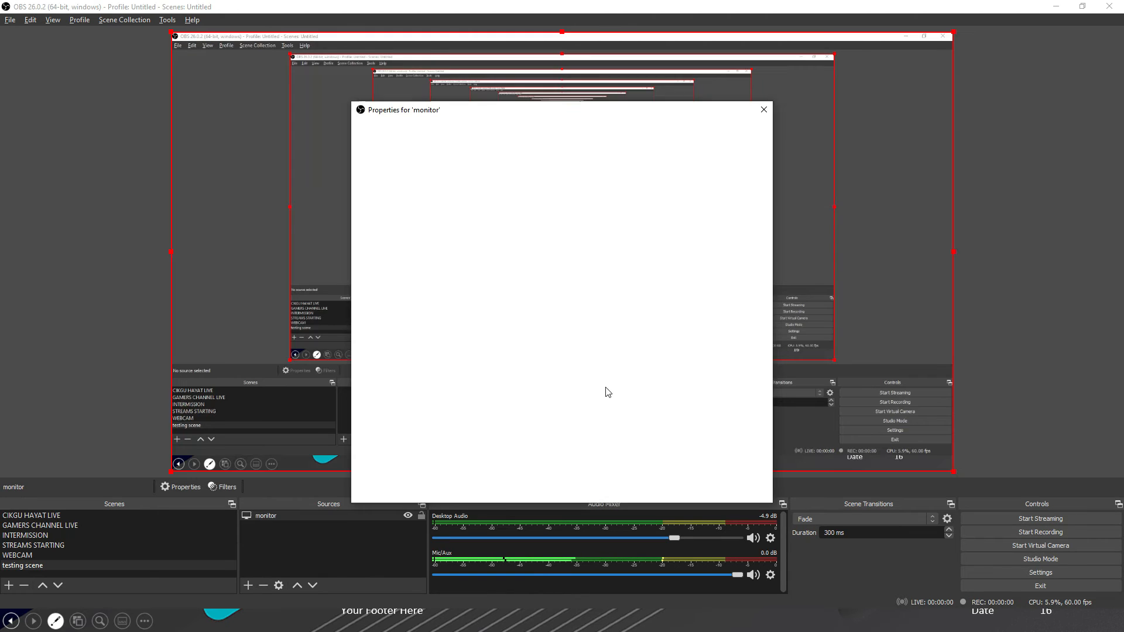
Step: Set the monitor source to capture Display 2: 1920x1080 @ 1920,0
{"action": "left_click", "coordinate": [543, 403]}
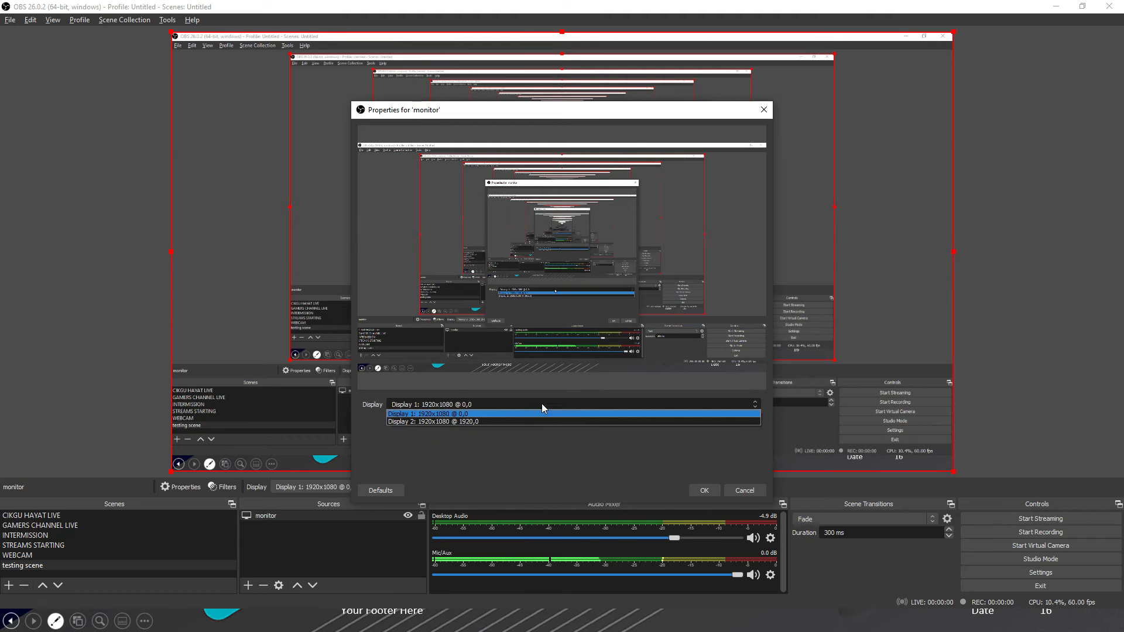
{"action": "left_click", "coordinate": [455, 422]}
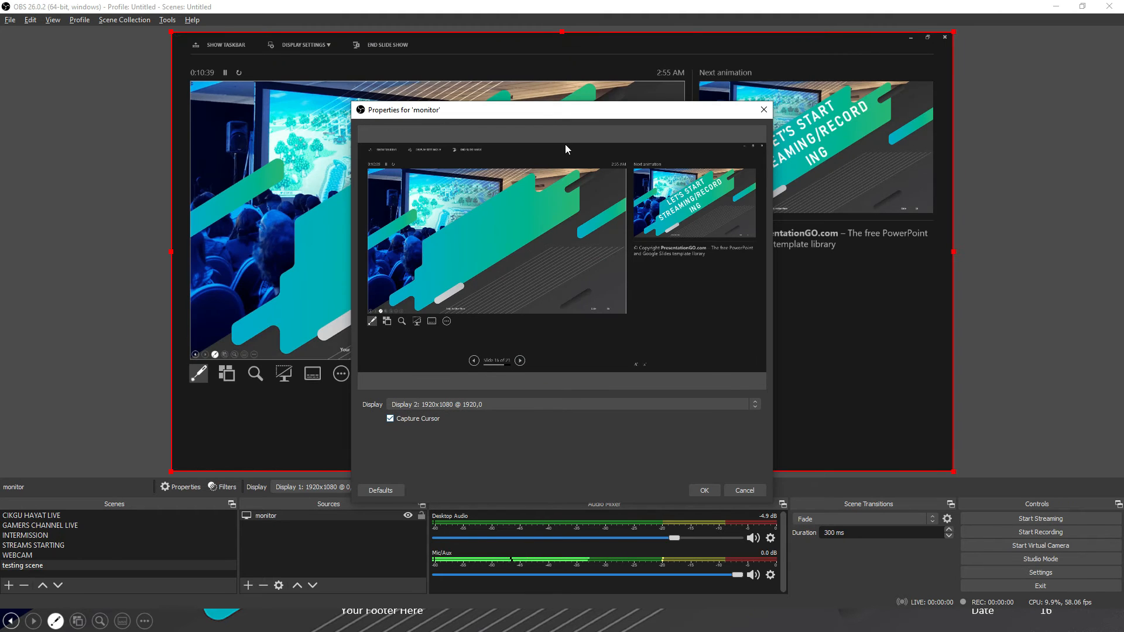
{"action": "left_click", "coordinate": [699, 491]}
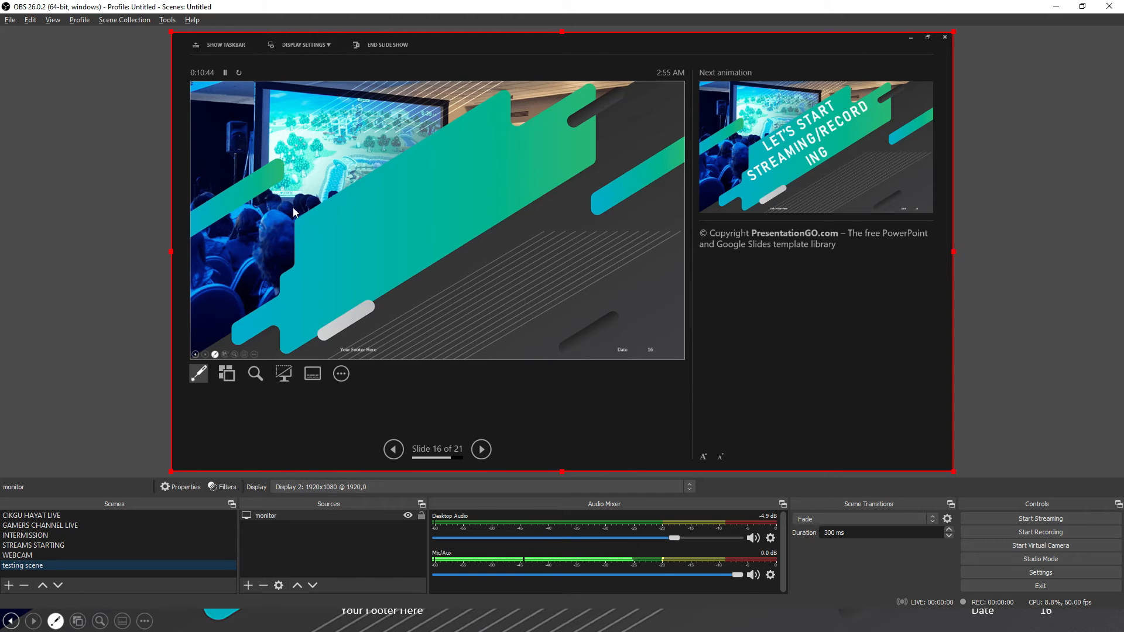
Step: Create a new Image source with the default name in the testing scene
{"action": "left_click", "coordinate": [248, 585]}
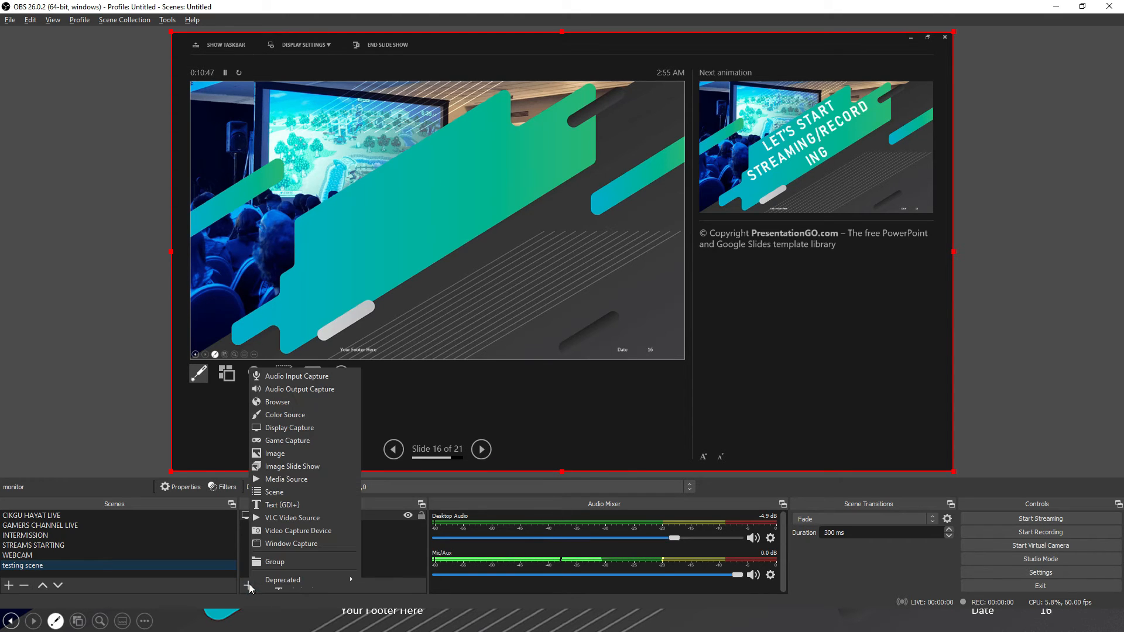
{"action": "left_click", "coordinate": [299, 454]}
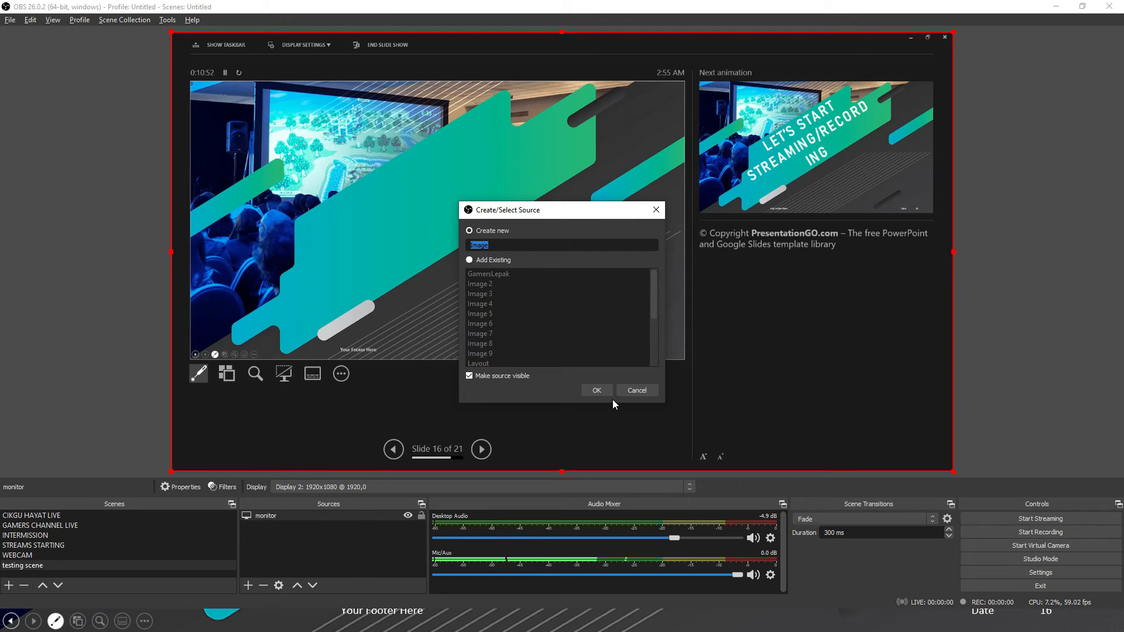
{"action": "left_click", "coordinate": [600, 389]}
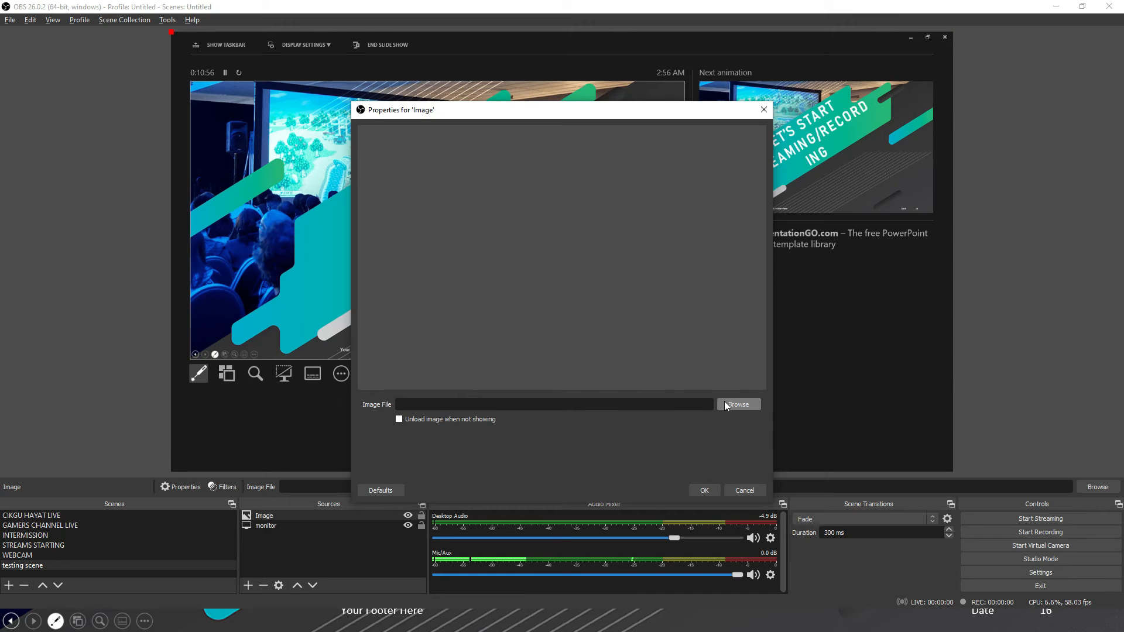
Step: Load the "frog vle" picture from the Pictures folder as the source's image file
{"action": "left_click", "coordinate": [724, 404]}
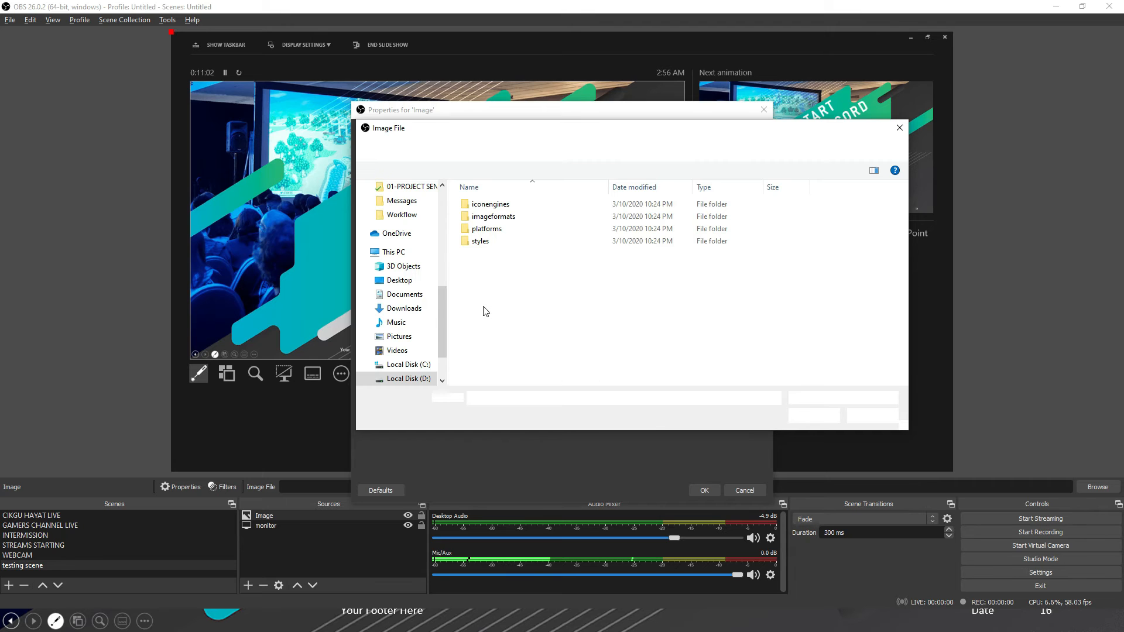
{"action": "left_click", "coordinate": [411, 205]}
{"action": "left_click_drag", "start_coordinate": [440, 307], "coordinate": [447, 233]}
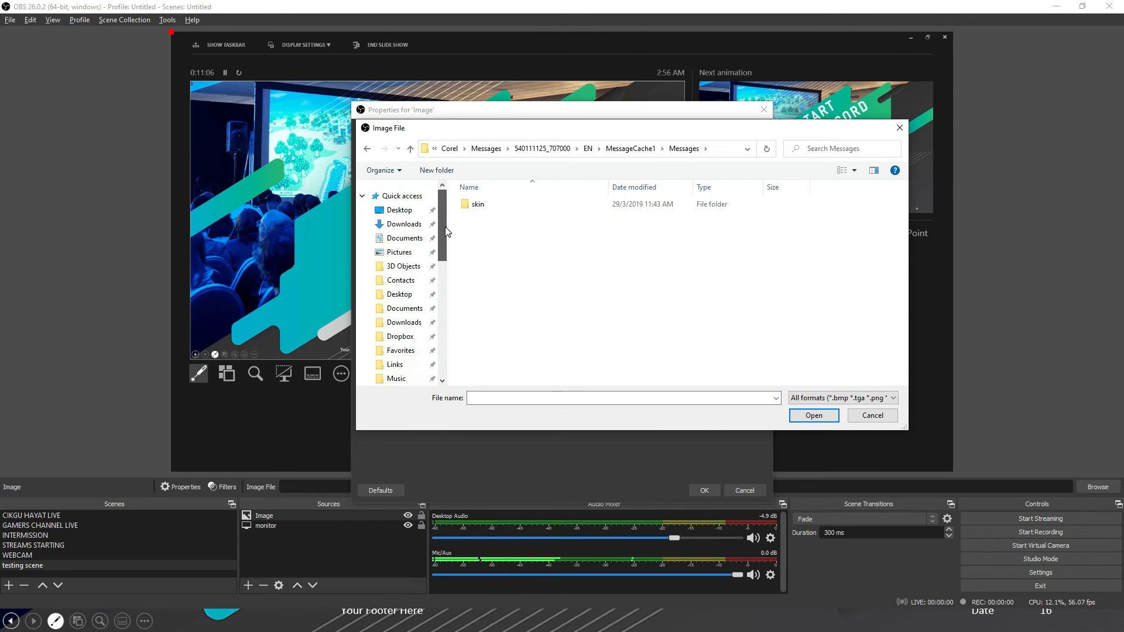
{"action": "left_click", "coordinate": [406, 252]}
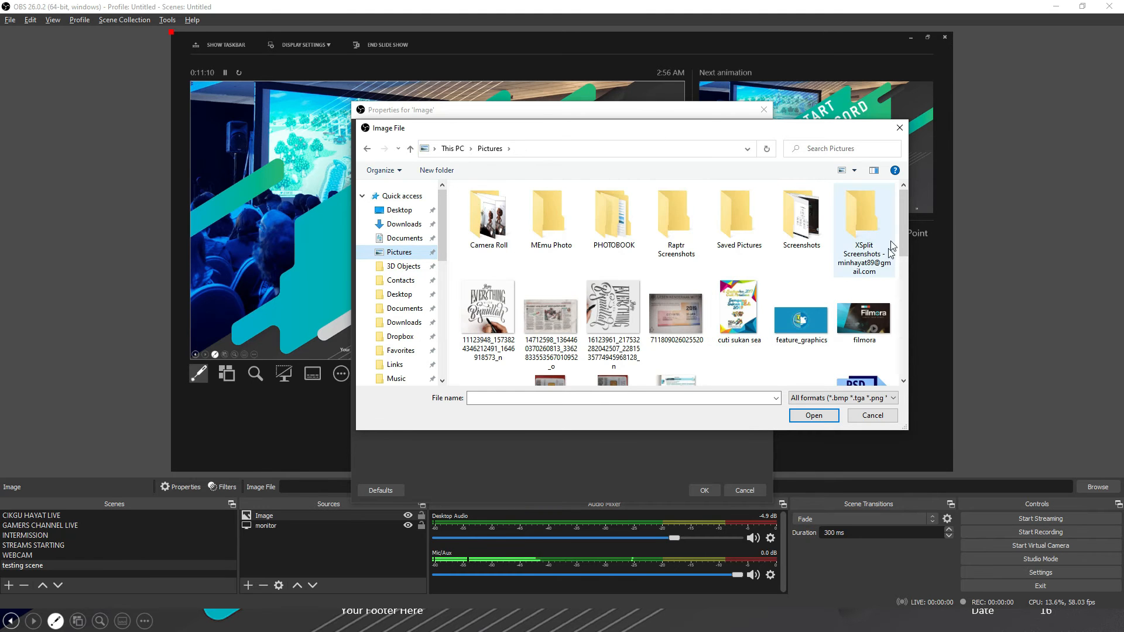
{"action": "left_click_drag", "start_coordinate": [903, 236], "coordinate": [905, 283]}
{"action": "left_click", "coordinate": [481, 260]}
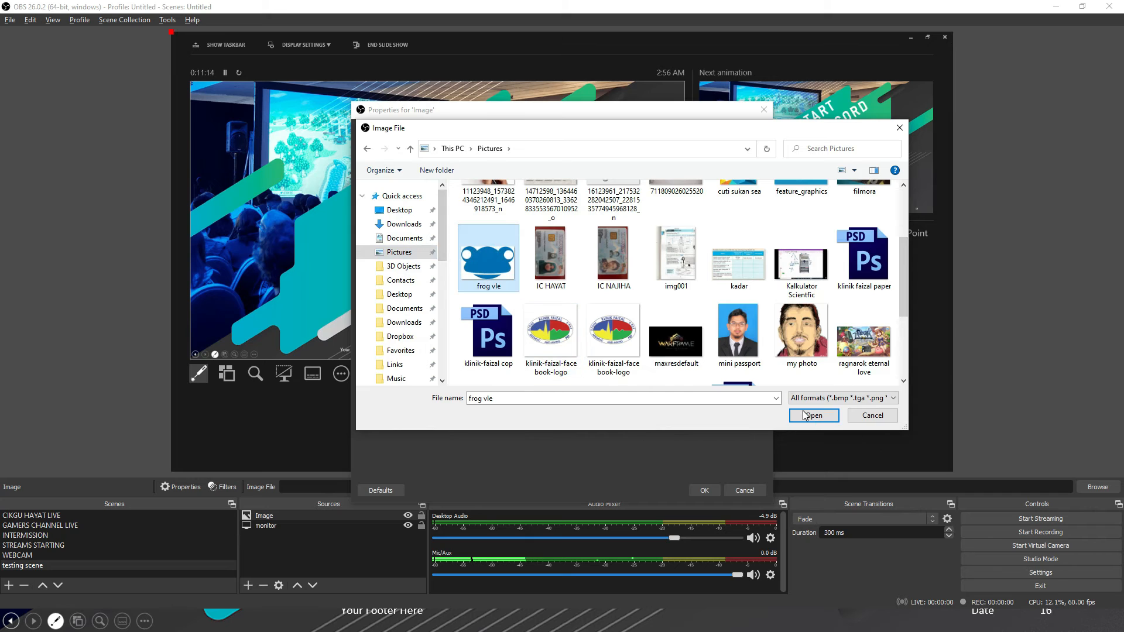
{"action": "left_click", "coordinate": [803, 412]}
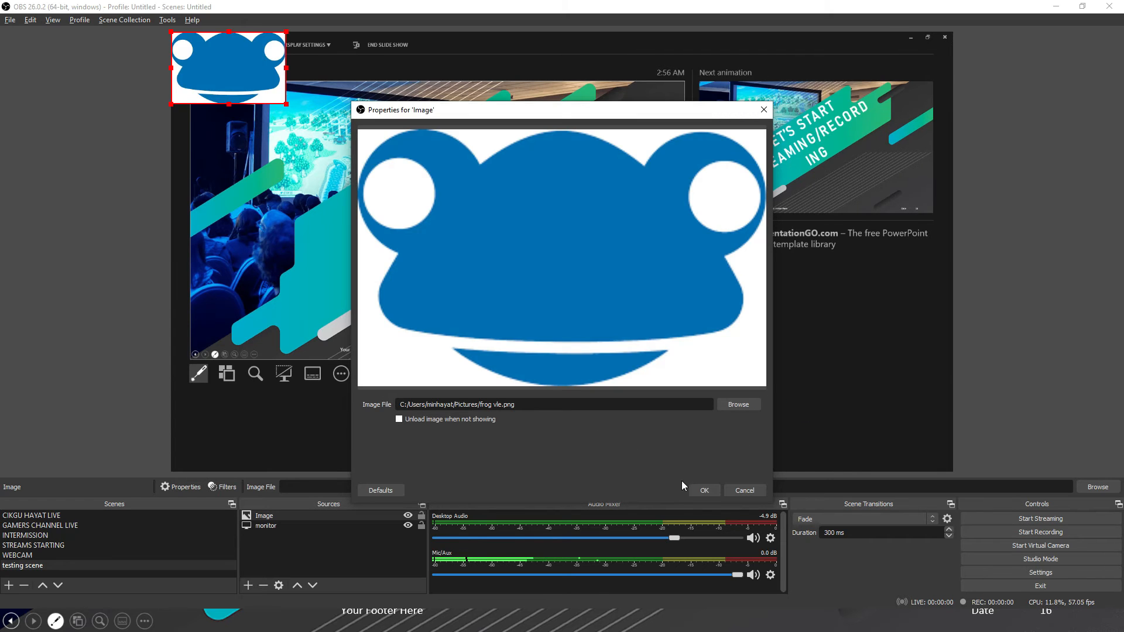
{"action": "left_click", "coordinate": [715, 489]}
Step: Move the frog image to the lower-right corner of the canvas and scale it down to logo size
{"action": "left_click_drag", "start_coordinate": [708, 342], "coordinate": [885, 419]}
{"action": "left_click_drag", "start_coordinate": [872, 438], "coordinate": [919, 433]}
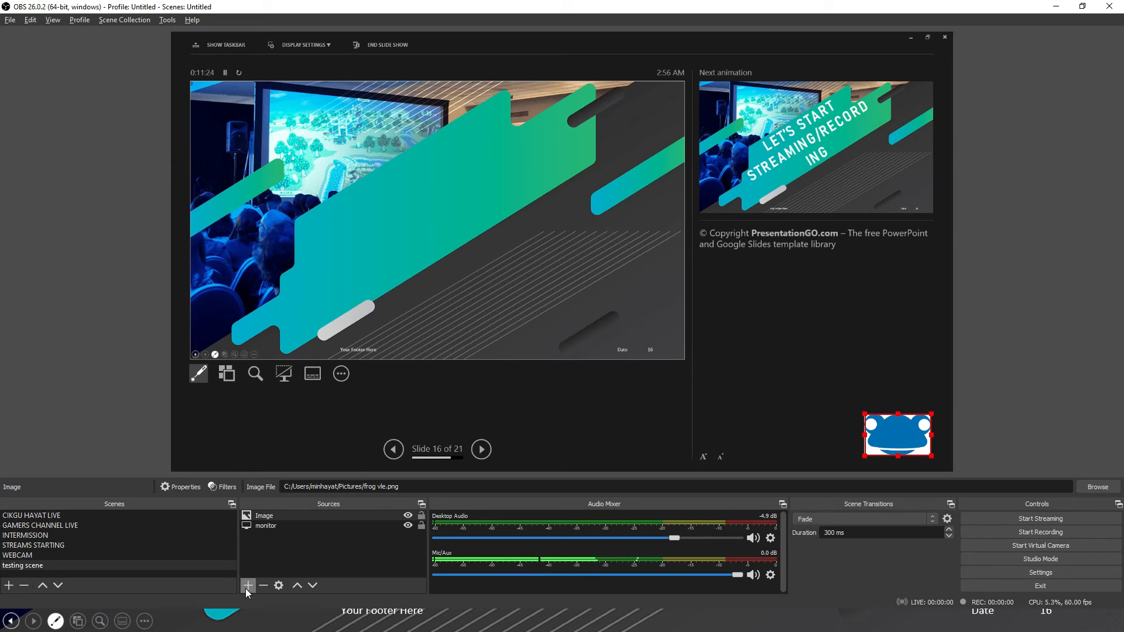
{"action": "left_click", "coordinate": [246, 586]}
{"action": "left_click", "coordinate": [380, 550]}
Step: Rename the Image source as "frog"
{"action": "right_click", "coordinate": [270, 513]}
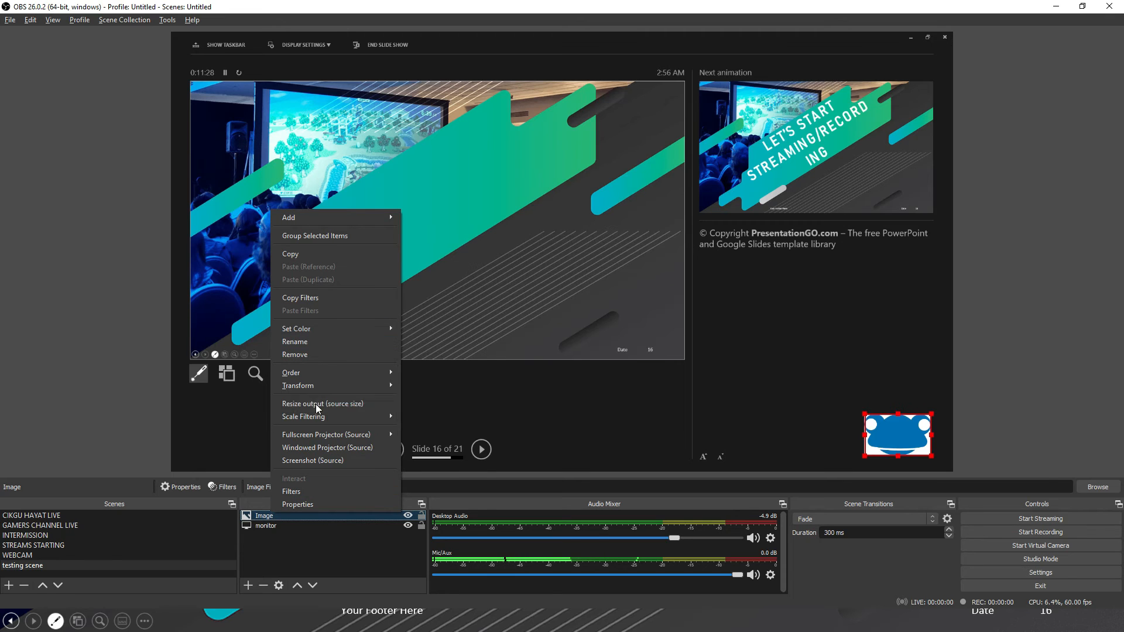
{"action": "left_click", "coordinate": [303, 342]}
{"action": "type", "text": "frog"}
{"action": "key", "text": "Return"}
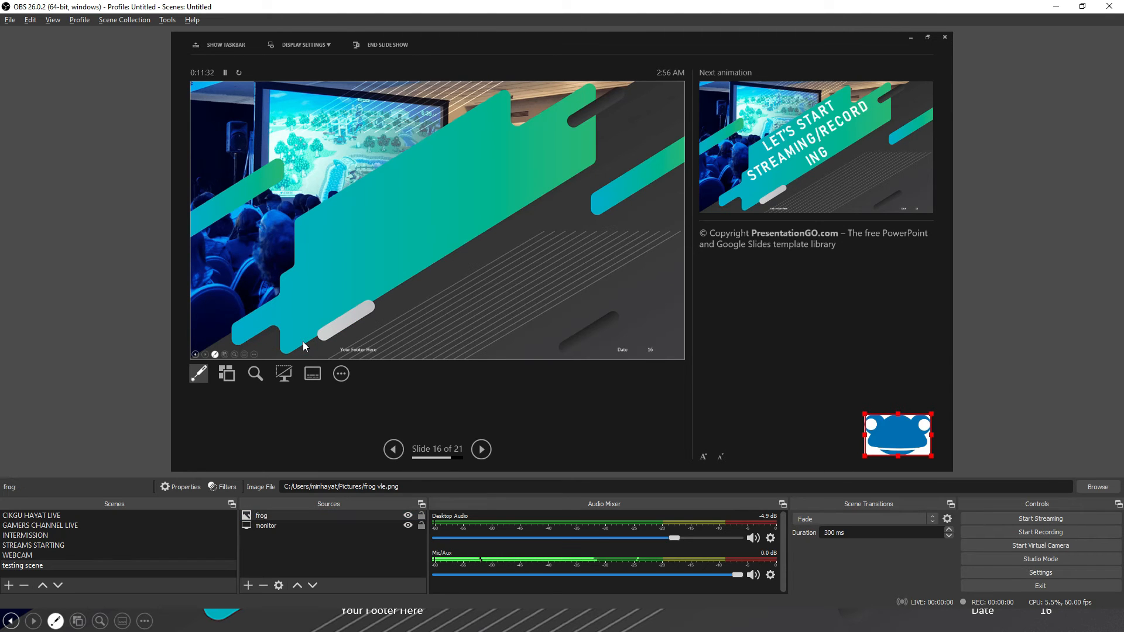
Step: Add the existing CAMERA video capture device as a source in the testing scene
{"action": "left_click", "coordinate": [249, 585]}
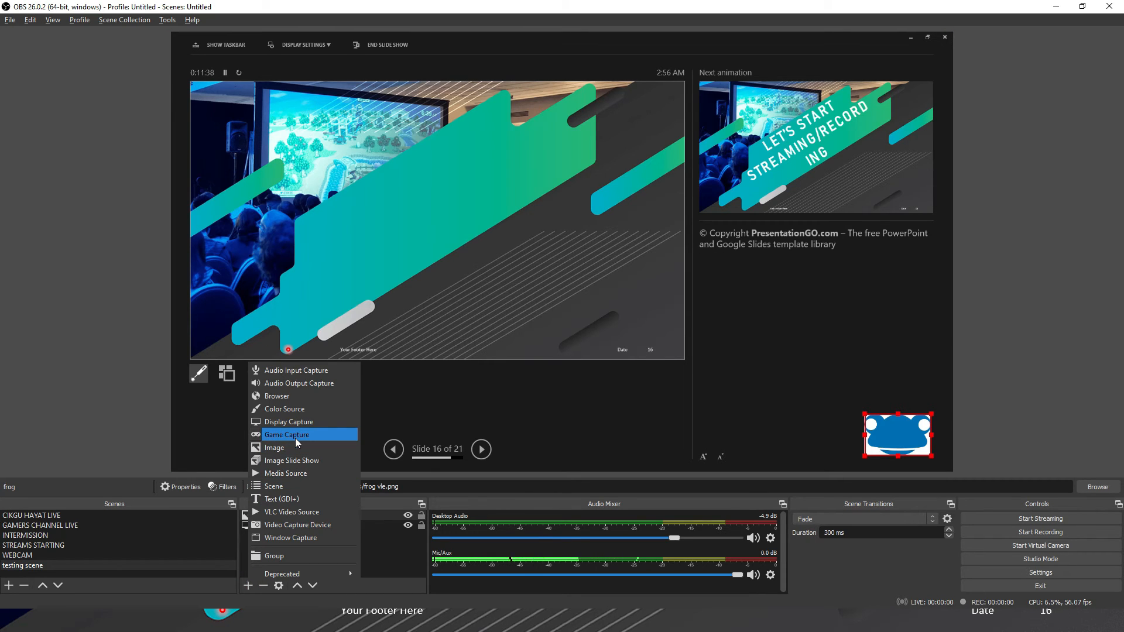
{"action": "left_click", "coordinate": [289, 525]}
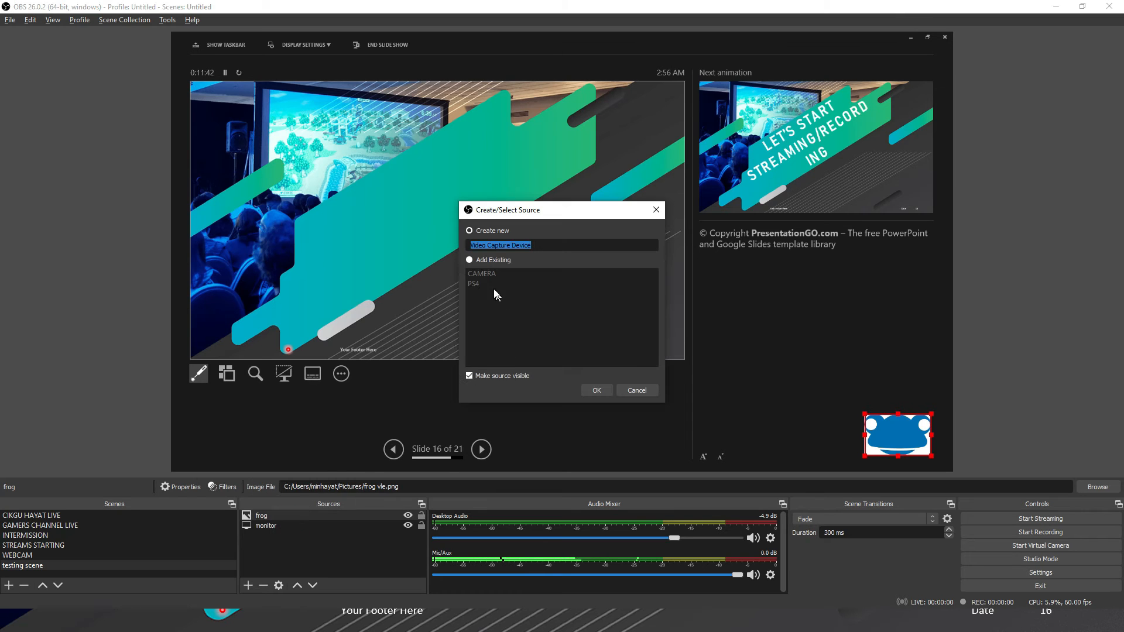
{"action": "left_click", "coordinate": [469, 260]}
{"action": "left_click", "coordinate": [481, 274]}
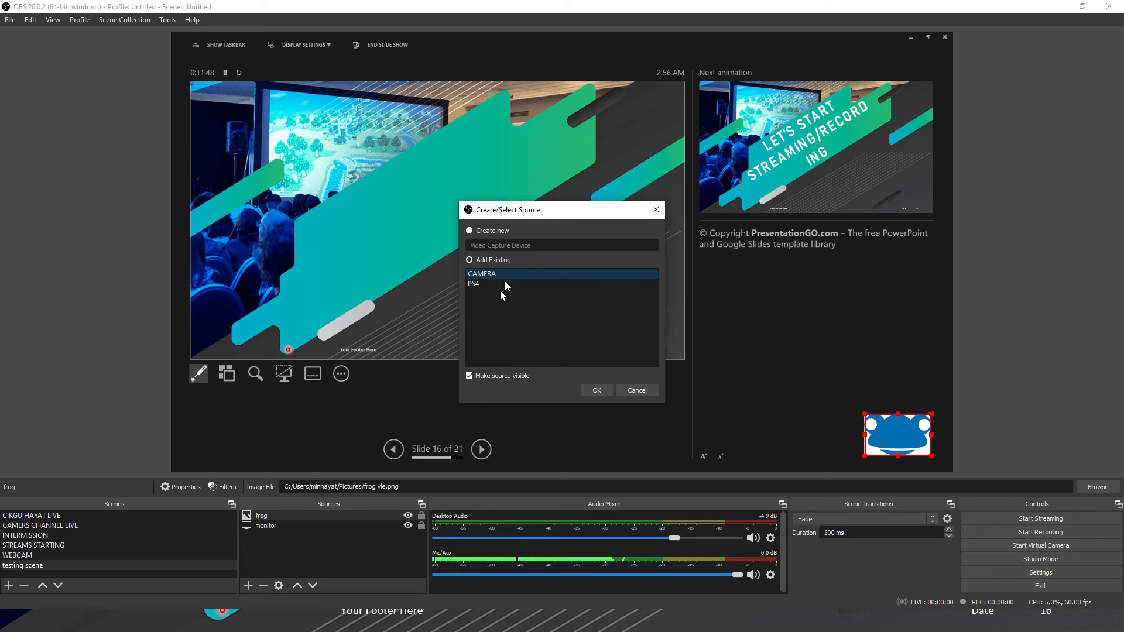
{"action": "left_click", "coordinate": [468, 229]}
{"action": "left_click", "coordinate": [469, 259]}
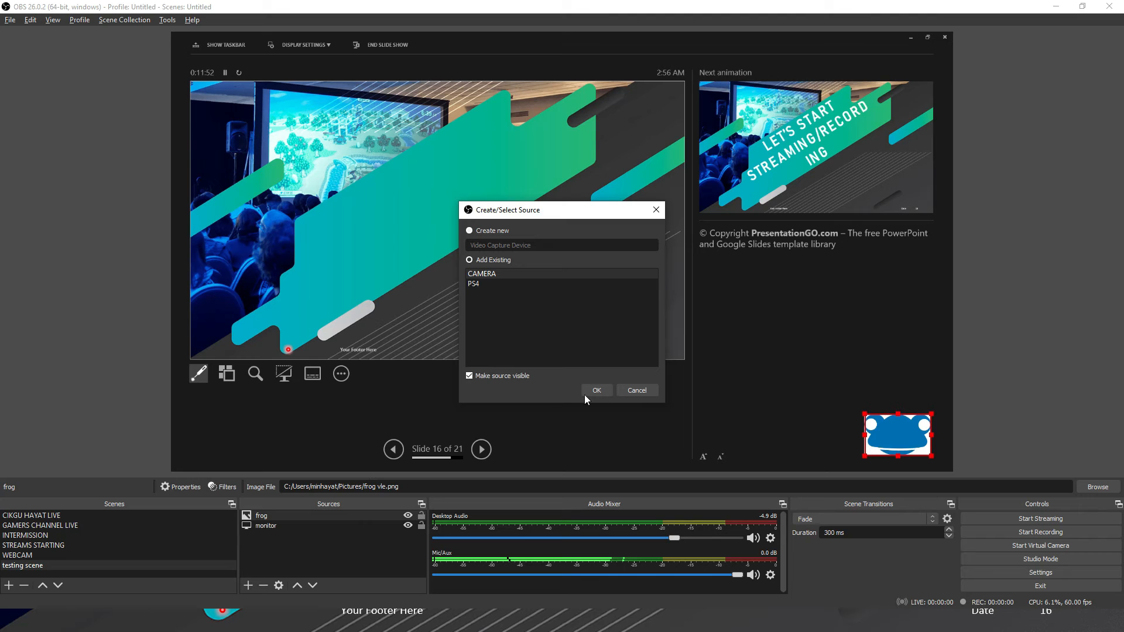
{"action": "left_click", "coordinate": [602, 391]}
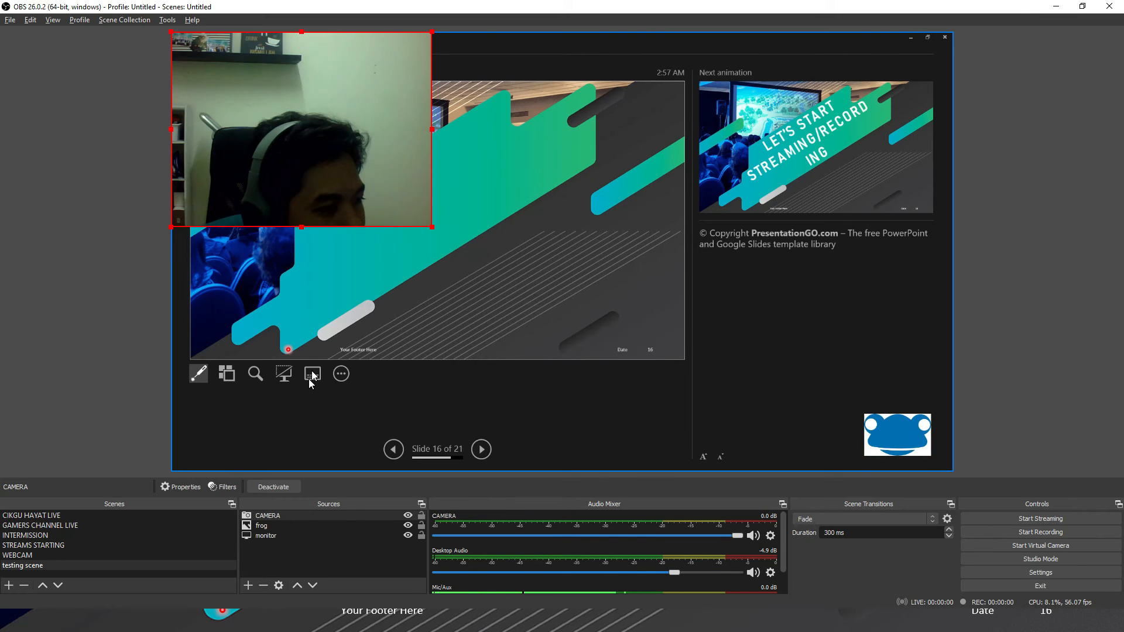
Step: Move the camera picture to the lower-left area of the canvas and shrink it to about two-thirds size
{"action": "left_click_drag", "start_coordinate": [365, 151], "coordinate": [385, 356]}
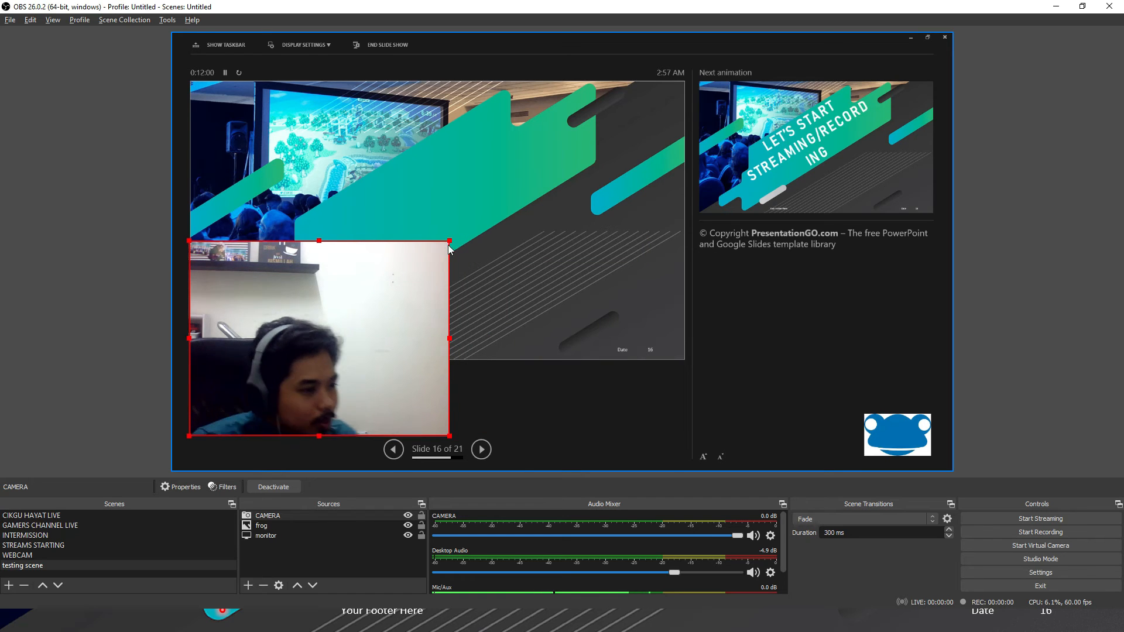
{"action": "left_click_drag", "start_coordinate": [449, 245], "coordinate": [370, 305]}
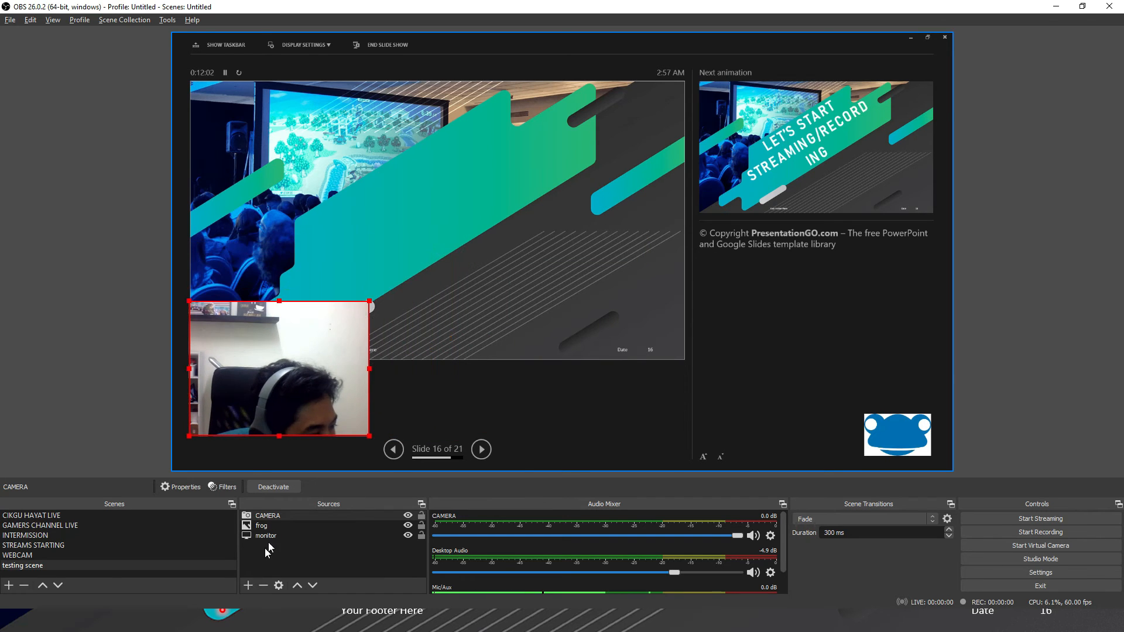
Step: Move the camera picture slightly down and inward within the lower-left area of the canvas
{"action": "left_click", "coordinate": [266, 535]}
{"action": "mouse_move", "coordinate": [898, 438]}
{"action": "left_mouse_down"}
{"action": "mouse_move", "coordinate": [858, 410]}
{"action": "mouse_move", "coordinate": [898, 439]}
{"action": "left_mouse_up"}
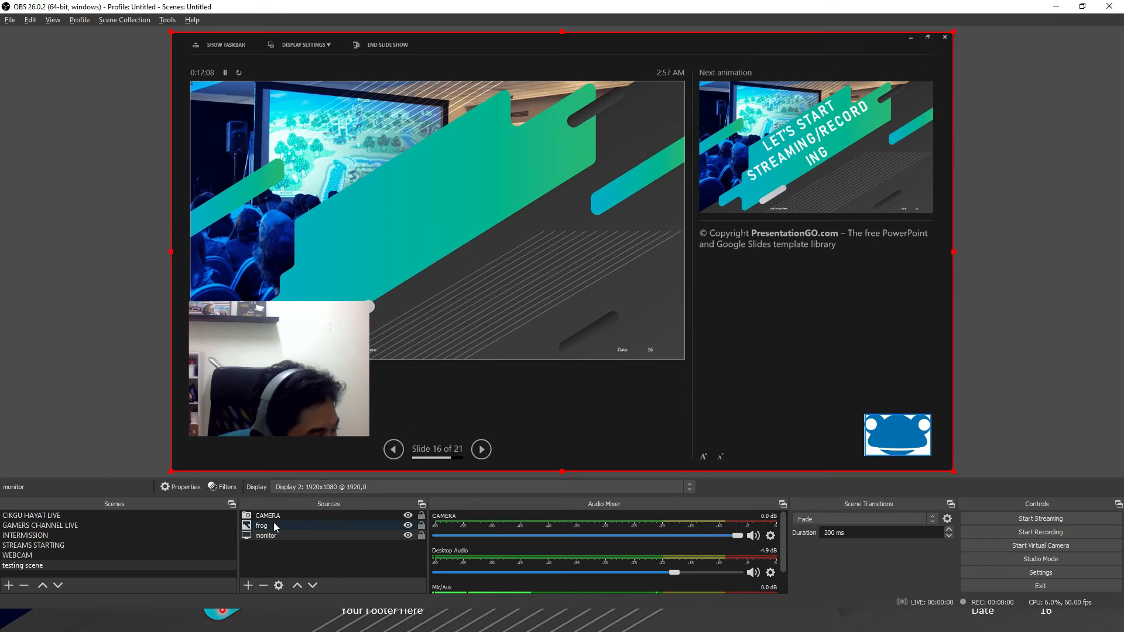
{"action": "left_click", "coordinate": [273, 525]}
{"action": "left_click", "coordinate": [268, 516]}
{"action": "left_click_drag", "start_coordinate": [294, 398], "coordinate": [300, 421]}
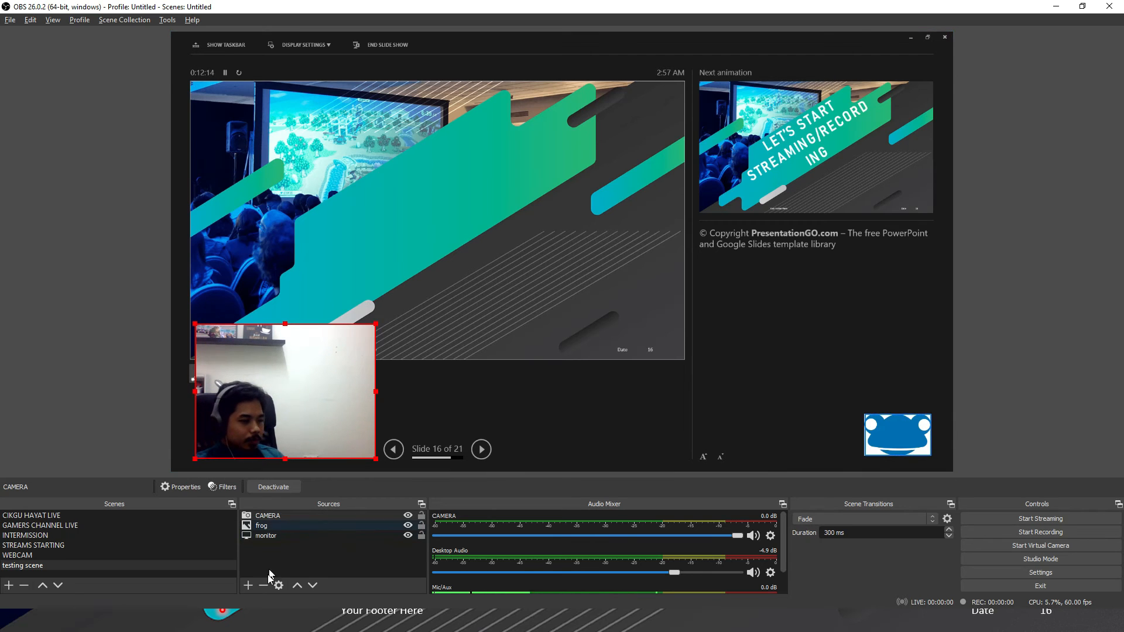
Step: Add a new Browser source to the testing scene, keeping the default source name
{"action": "left_click", "coordinate": [248, 585]}
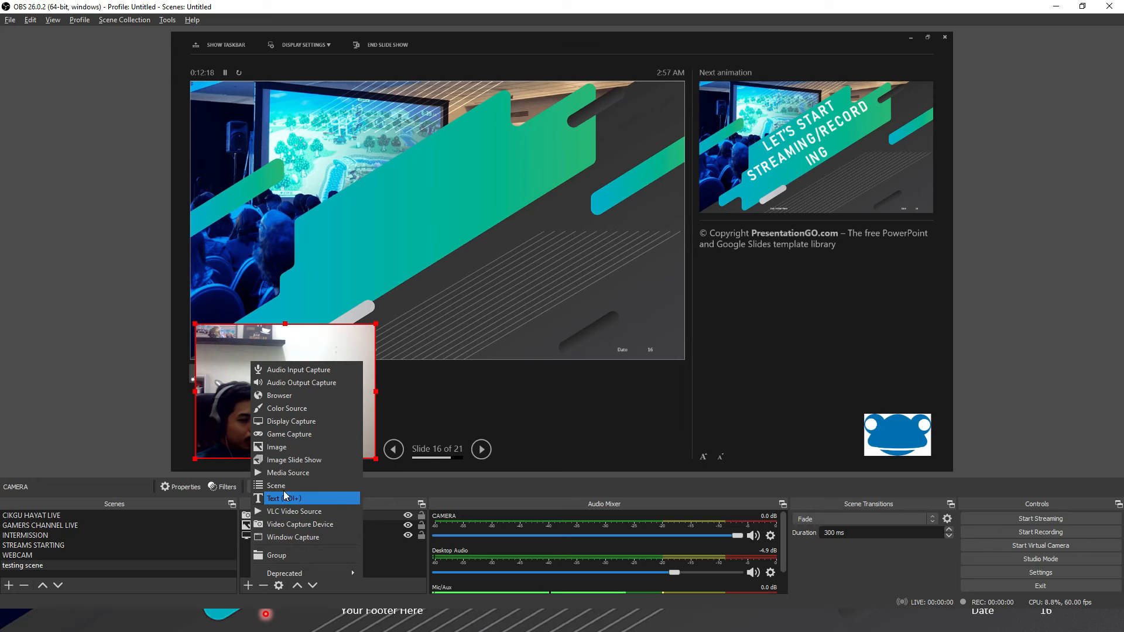
{"action": "left_click", "coordinate": [288, 395]}
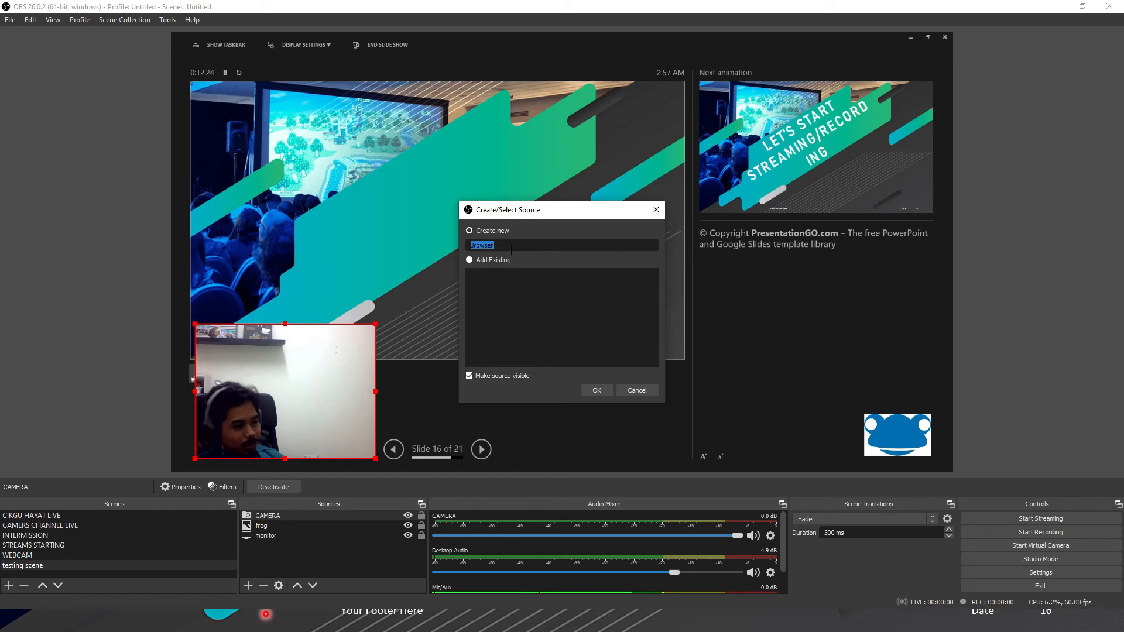
{"action": "left_click", "coordinate": [598, 390]}
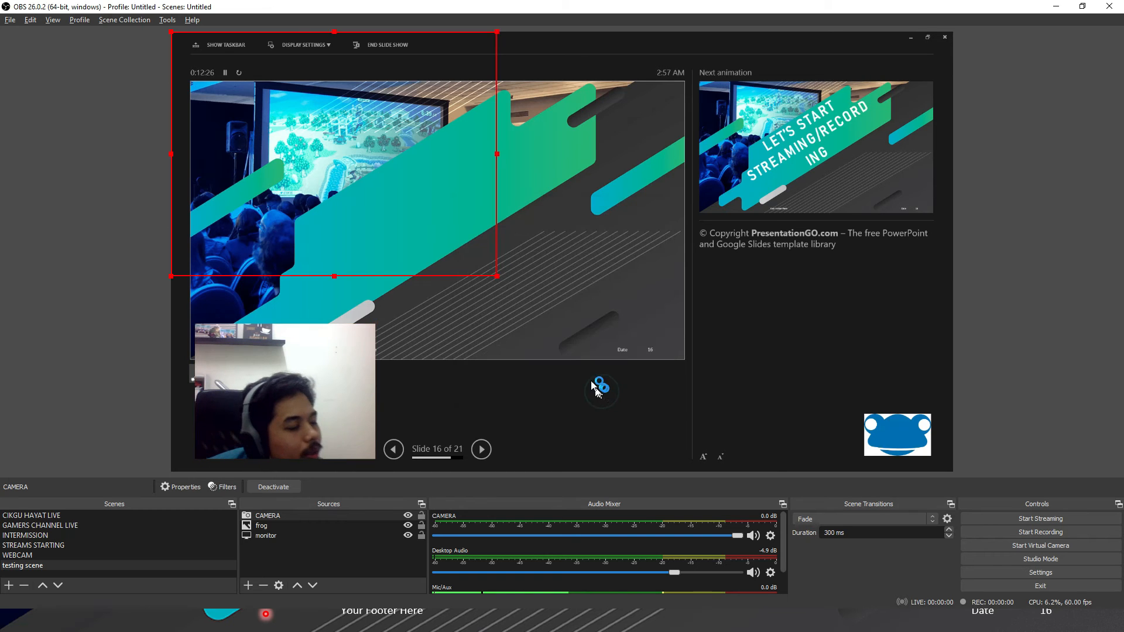
{"action": "left_click_drag", "start_coordinate": [526, 361], "coordinate": [242, 358]}
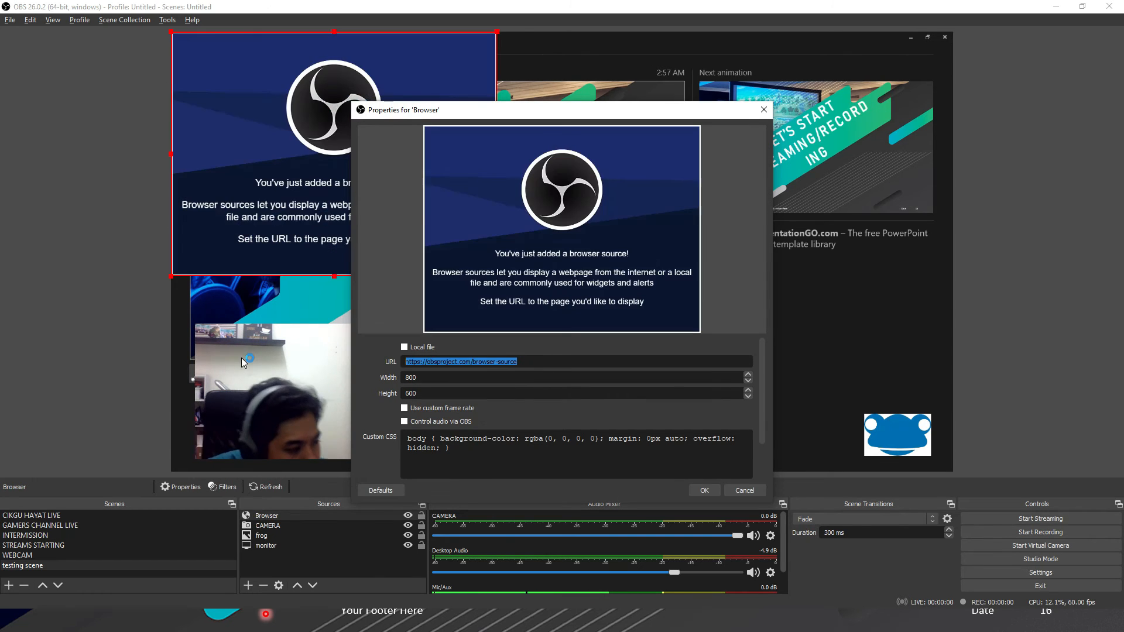
{"action": "key", "text": "shift+Right"}
{"action": "key", "text": "shift+Right"}
{"action": "key", "text": "shift+Right"}
{"action": "key", "text": "shift+Right"}
{"action": "key", "text": "shift+Right"}
{"action": "key", "text": "shift+Right"}
{"action": "key", "text": "shift+Right"}
{"action": "key", "text": "shift+Right"}
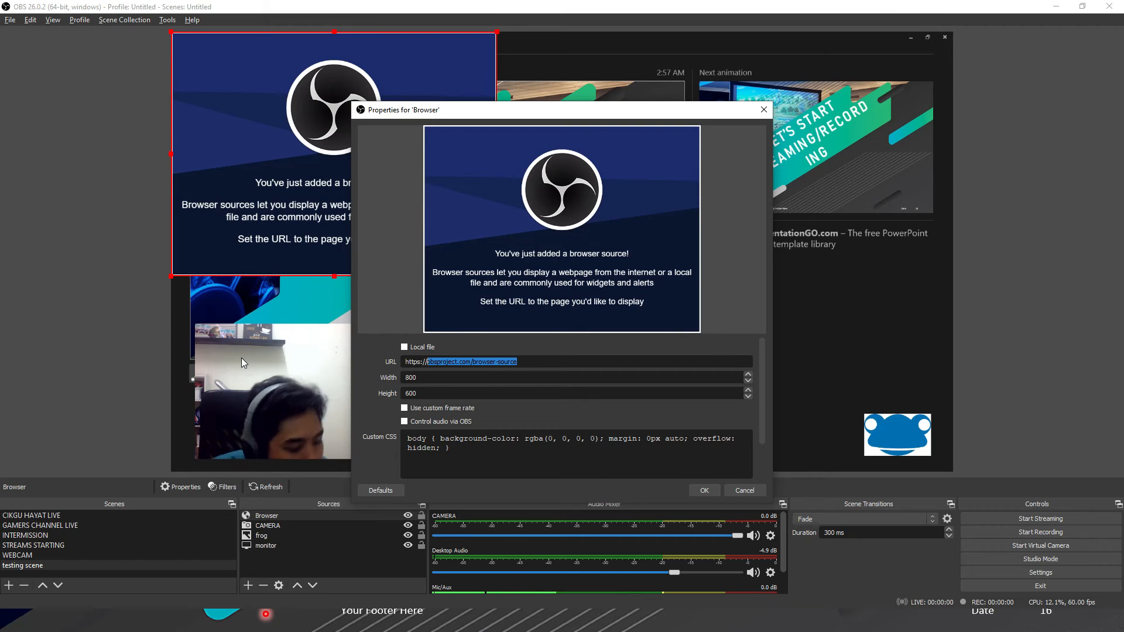
{"action": "type", "text": "youtune"}
{"action": "key", "text": "BackSpace"}
{"action": "key", "text": "BackSpace"}
{"action": "type", "text": "be"}
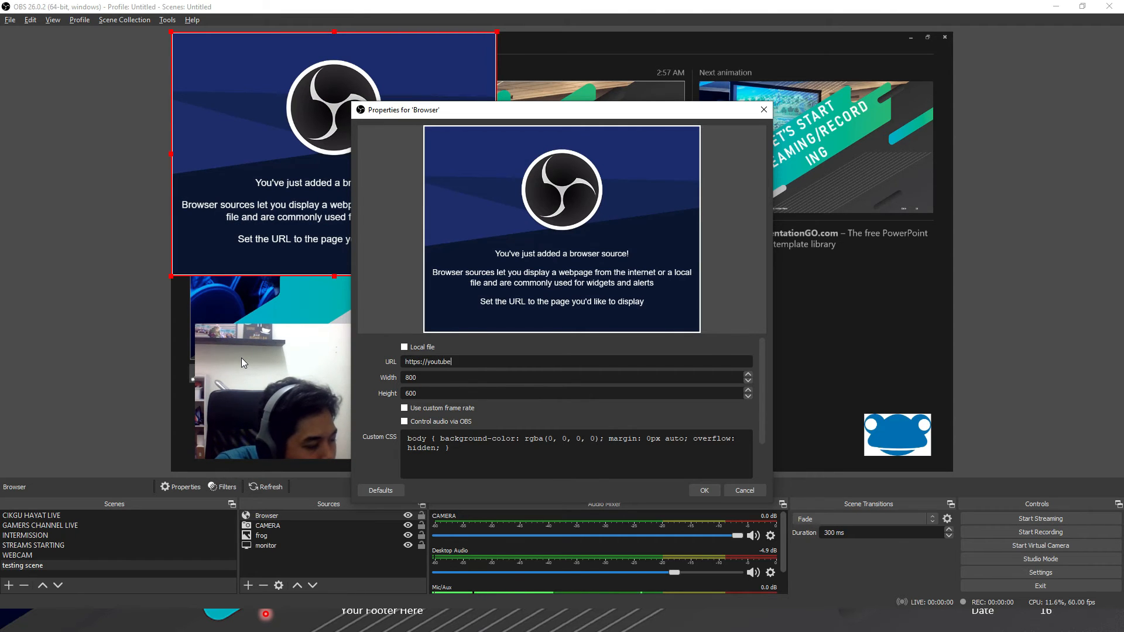
{"action": "type", "text": ".com/c/cikguhayat"}
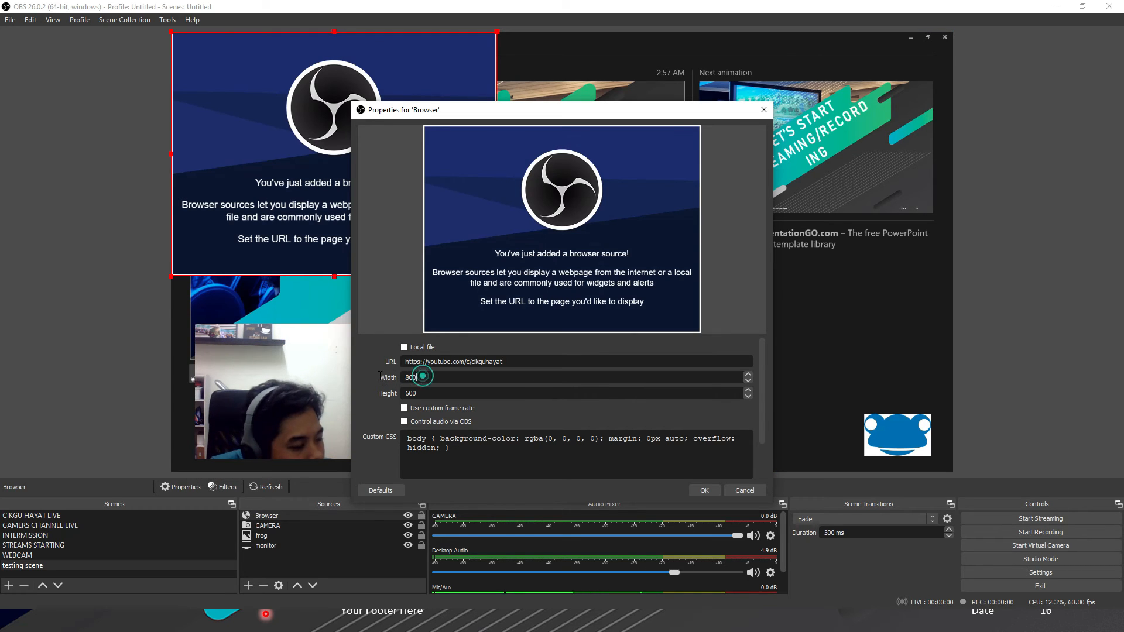
Step: Set the Browser source's width to 1280 and height to 800, and apply the properties
{"action": "key", "text": "BackSpace"}
{"action": "key", "text": "BackSpace"}
{"action": "key", "text": "BackSpace"}
{"action": "type", "text": "1280"}
{"action": "key", "text": "Tab"}
{"action": "type", "text": "800"}
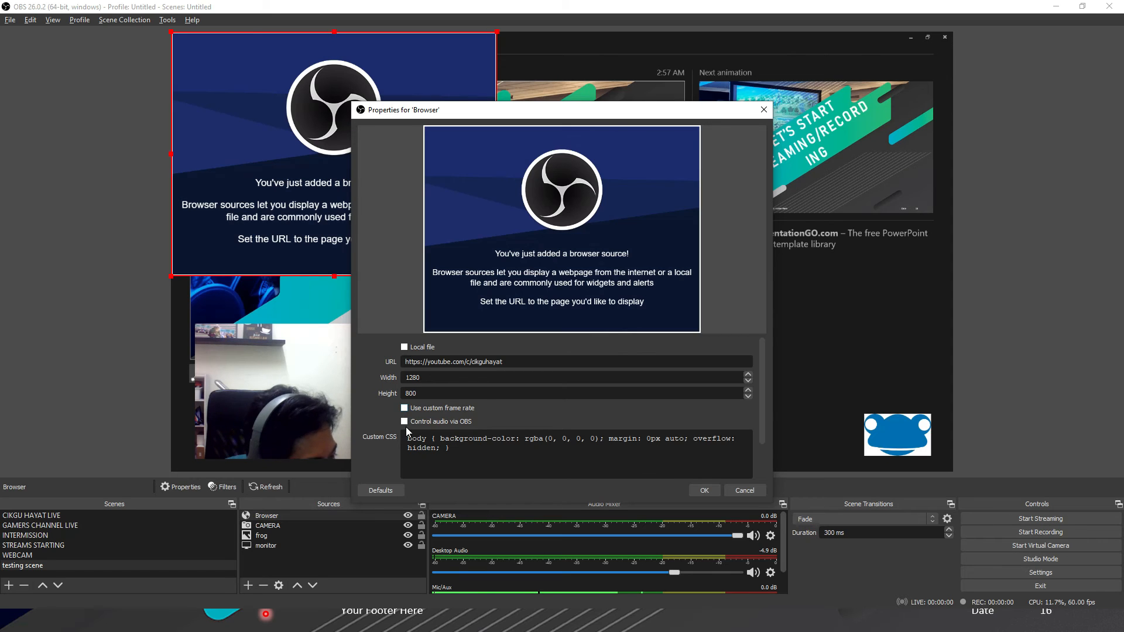
{"action": "left_click", "coordinate": [423, 446]}
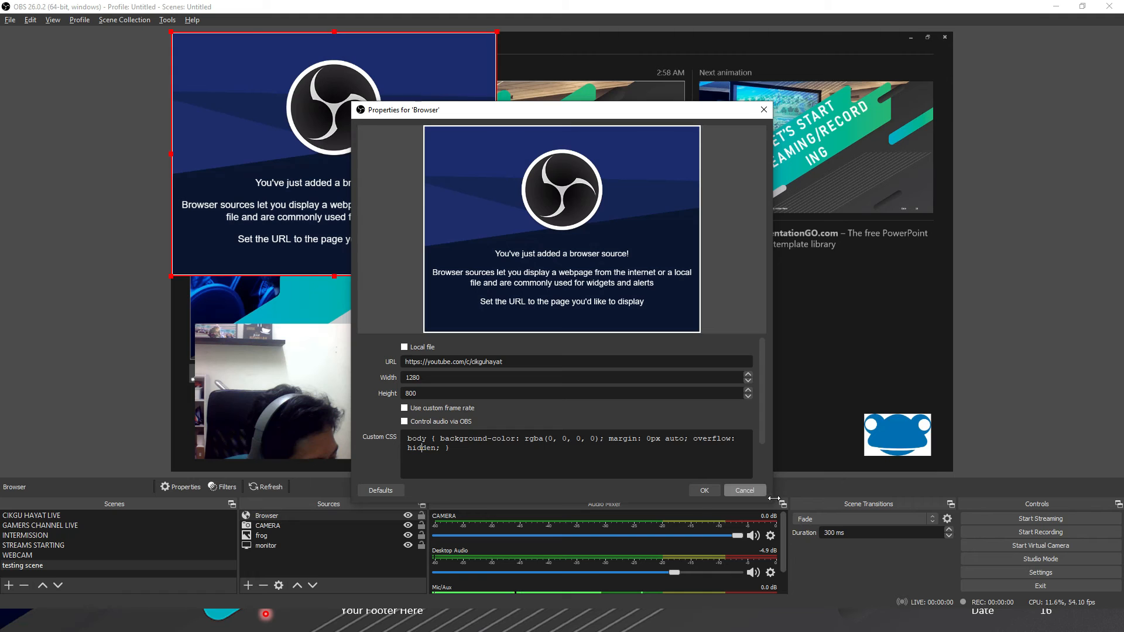
{"action": "left_click", "coordinate": [704, 491]}
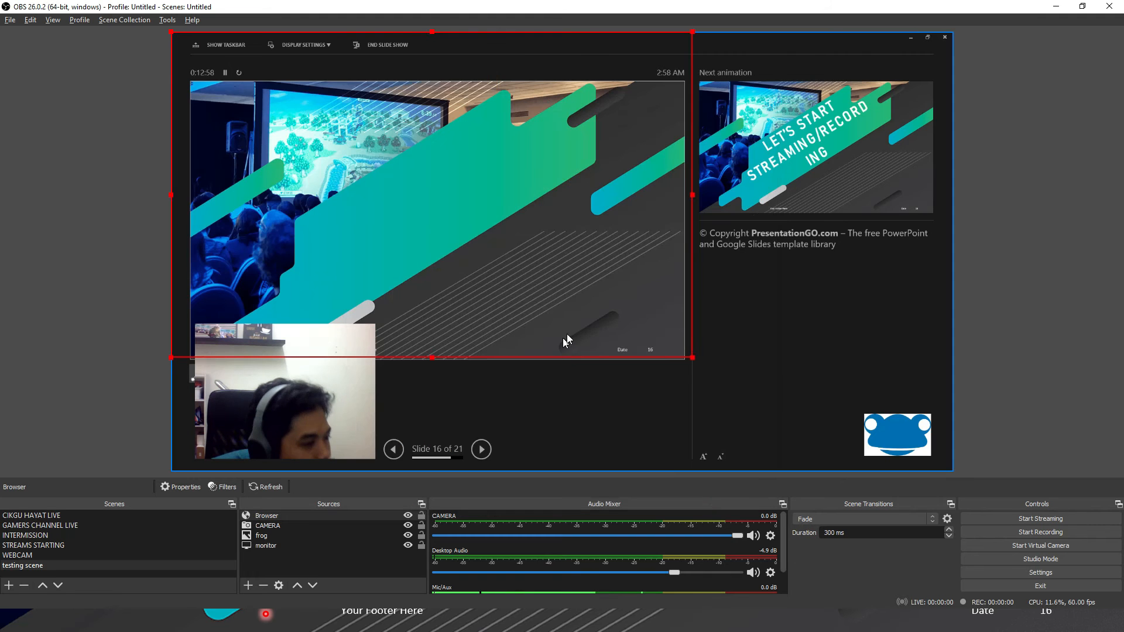
Step: Scale the browser picture down to about a third of the canvas width and place it in the upper-right area
{"action": "left_click_drag", "start_coordinate": [690, 358], "coordinate": [609, 306]}
{"action": "left_click_drag", "start_coordinate": [457, 233], "coordinate": [763, 261]}
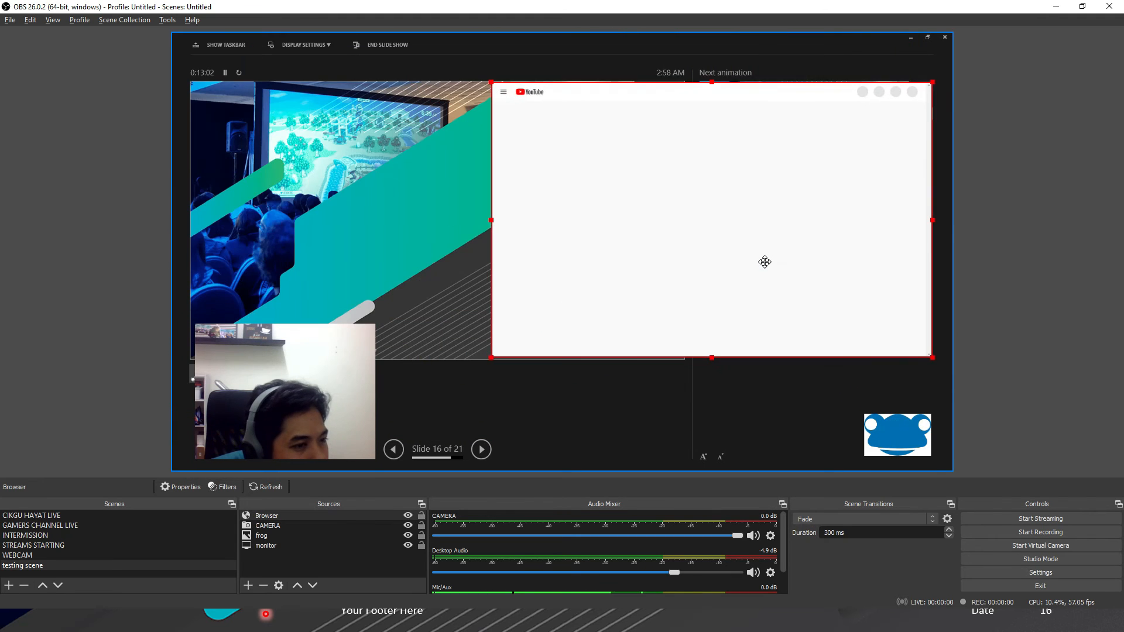
{"action": "left_click_drag", "start_coordinate": [490, 354], "coordinate": [792, 228]}
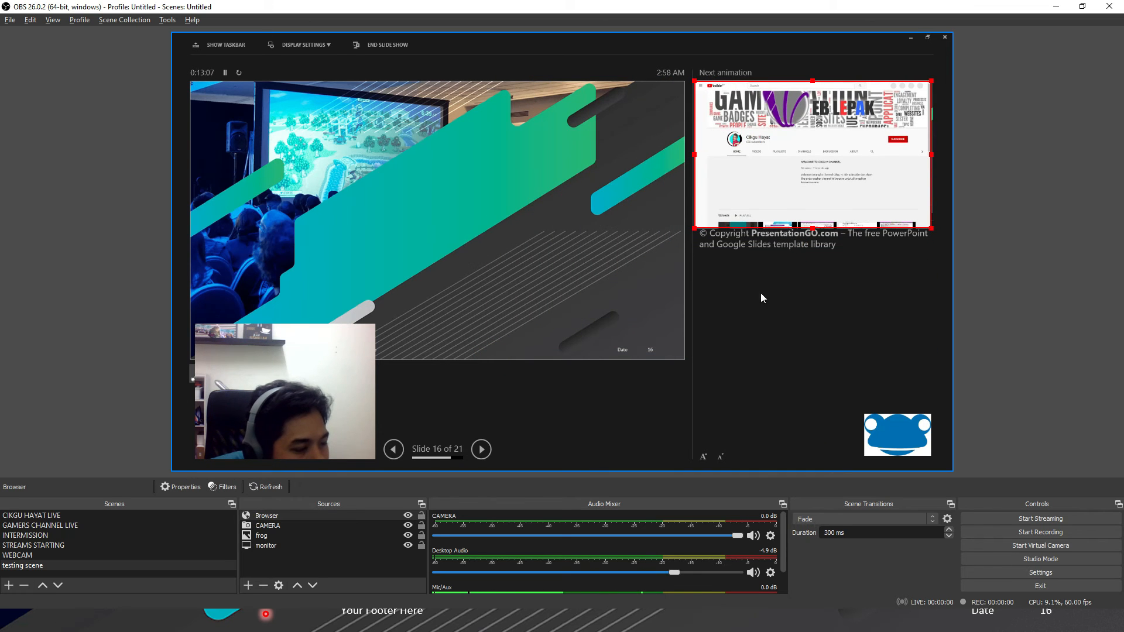
Step: Add a new Text (GDI+) source to the testing scene, keeping the default source name
{"action": "left_click", "coordinate": [250, 585]}
{"action": "left_click", "coordinate": [300, 499]}
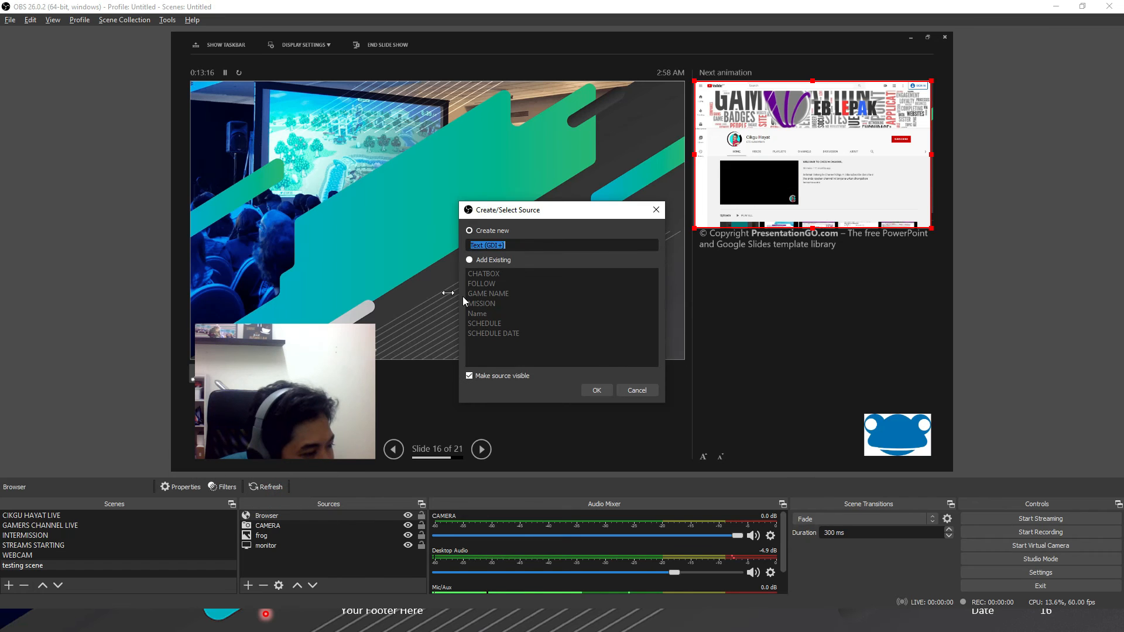
{"action": "left_click", "coordinate": [495, 304]}
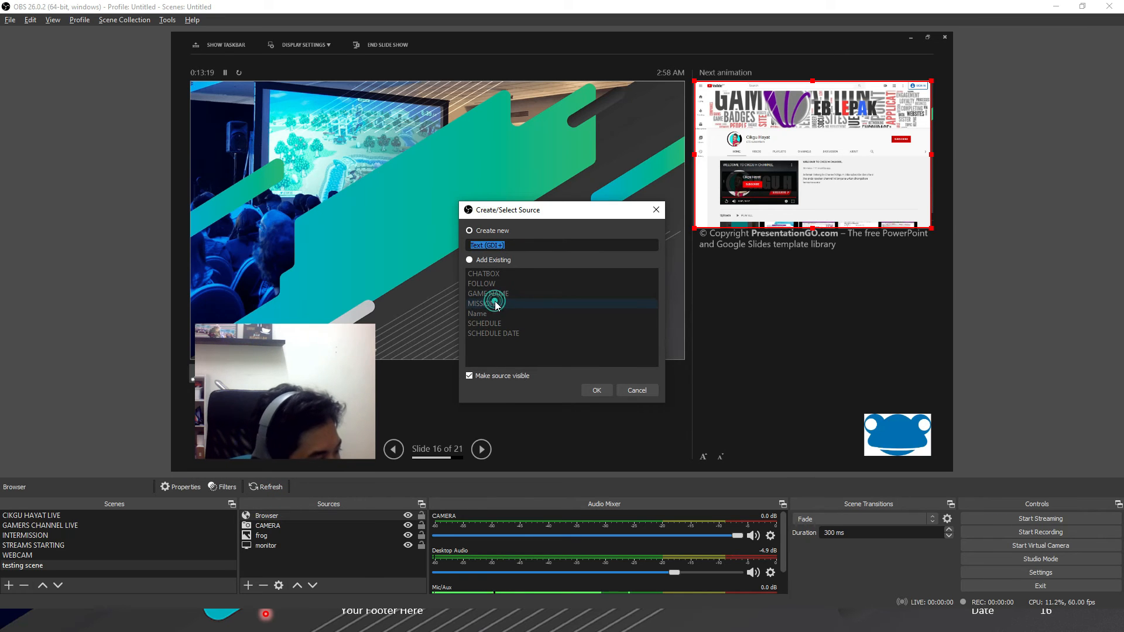
{"action": "left_click", "coordinate": [596, 390]}
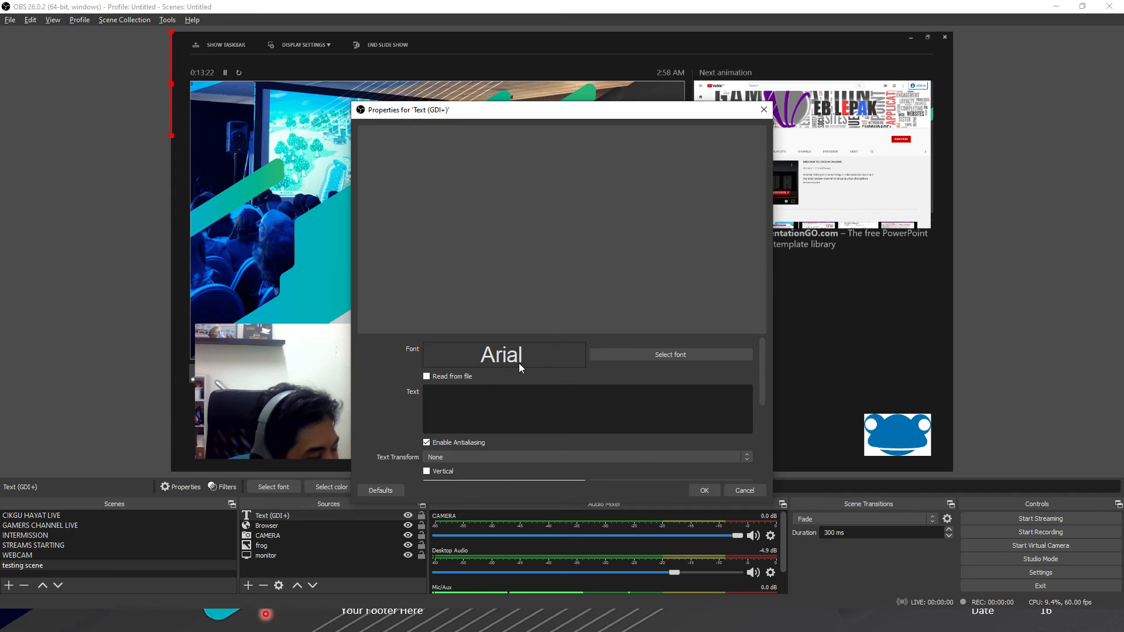
Step: Enter "SELAMAT DATANG" as the content of the text source
{"action": "scroll", "coordinate": [518, 401], "scroll_direction": "down", "scroll_amount": 1}
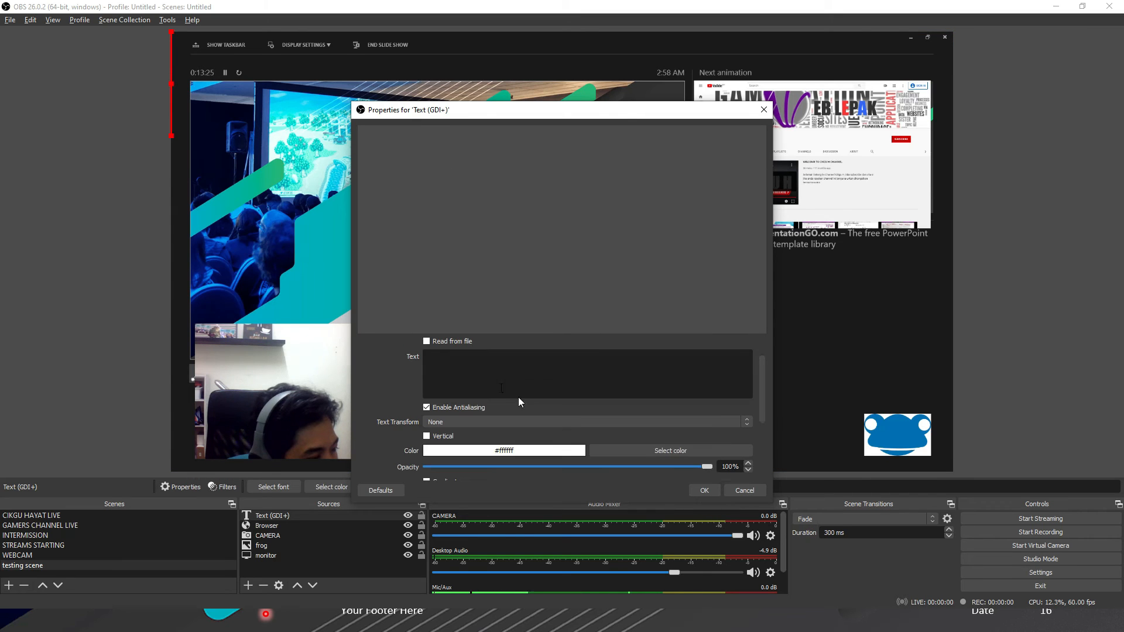
{"action": "type", "text": "selamat"}
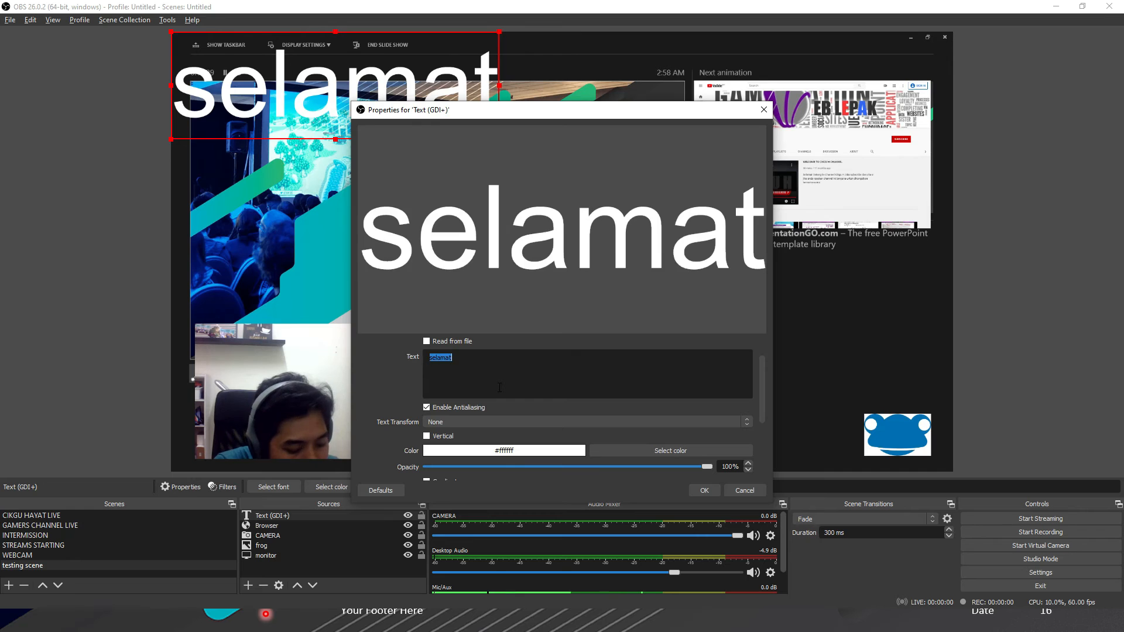
{"action": "type", "text": "SELAMAT DATANG"}
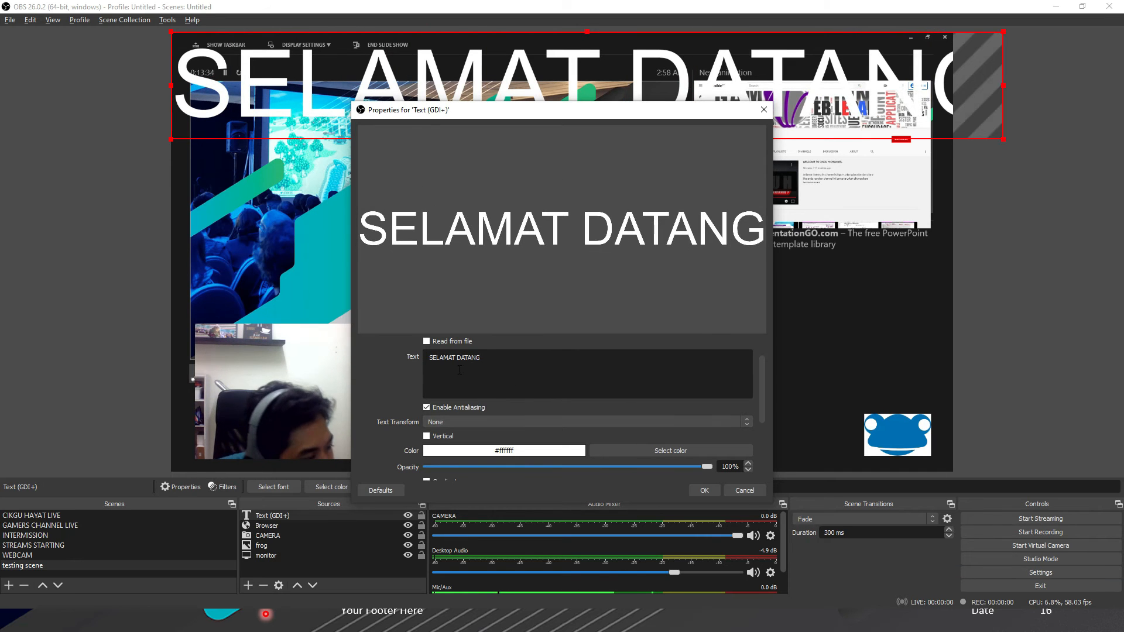
{"action": "scroll", "coordinate": [460, 370], "scroll_direction": "up", "scroll_amount": 1}
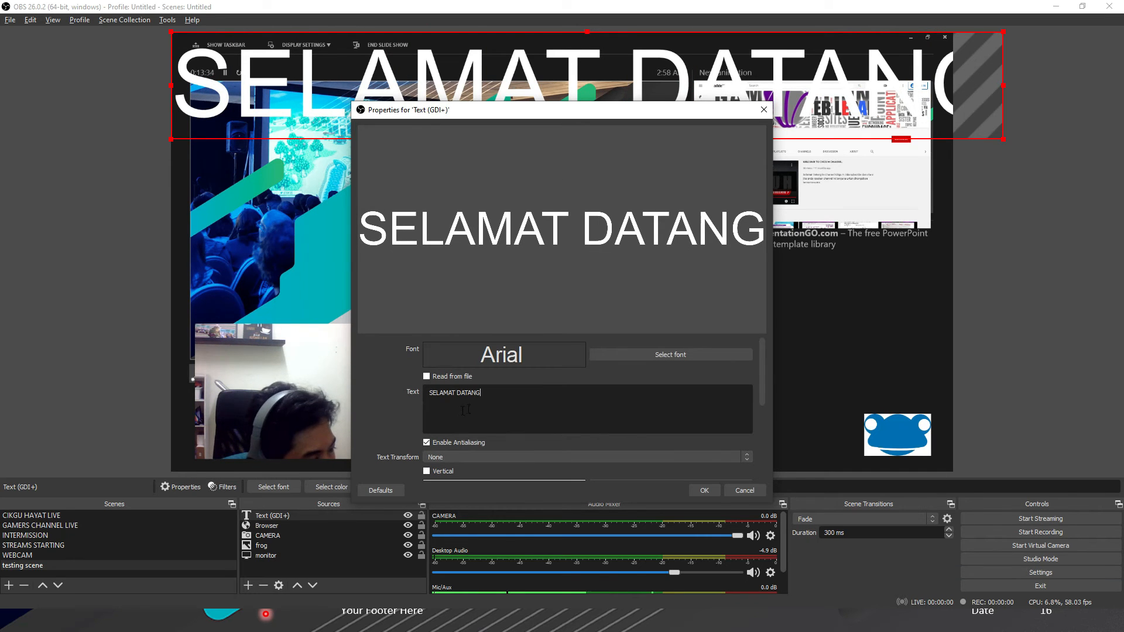
Step: Change the text source's font to Impact Regular and apply the properties
{"action": "left_click", "coordinate": [612, 355]}
{"action": "left_click", "coordinate": [449, 248]}
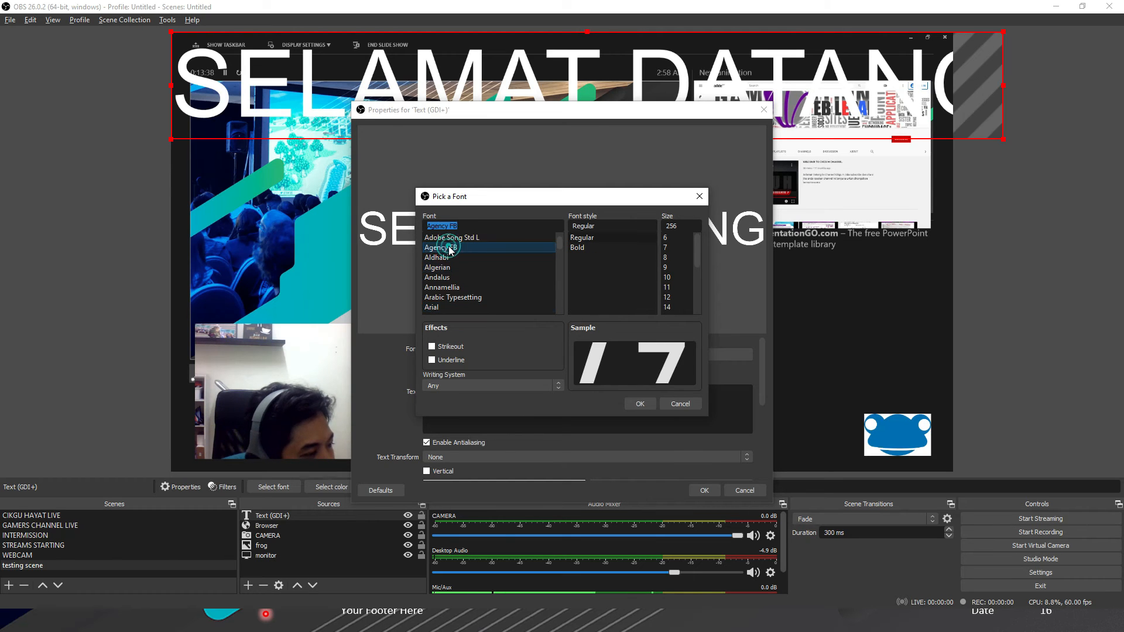
{"action": "scroll", "coordinate": [452, 263], "scroll_direction": "down", "scroll_amount": 2}
{"action": "scroll", "coordinate": [454, 281], "scroll_direction": "down", "scroll_amount": 10}
{"action": "scroll", "coordinate": [445, 257], "scroll_direction": "up", "scroll_amount": 1}
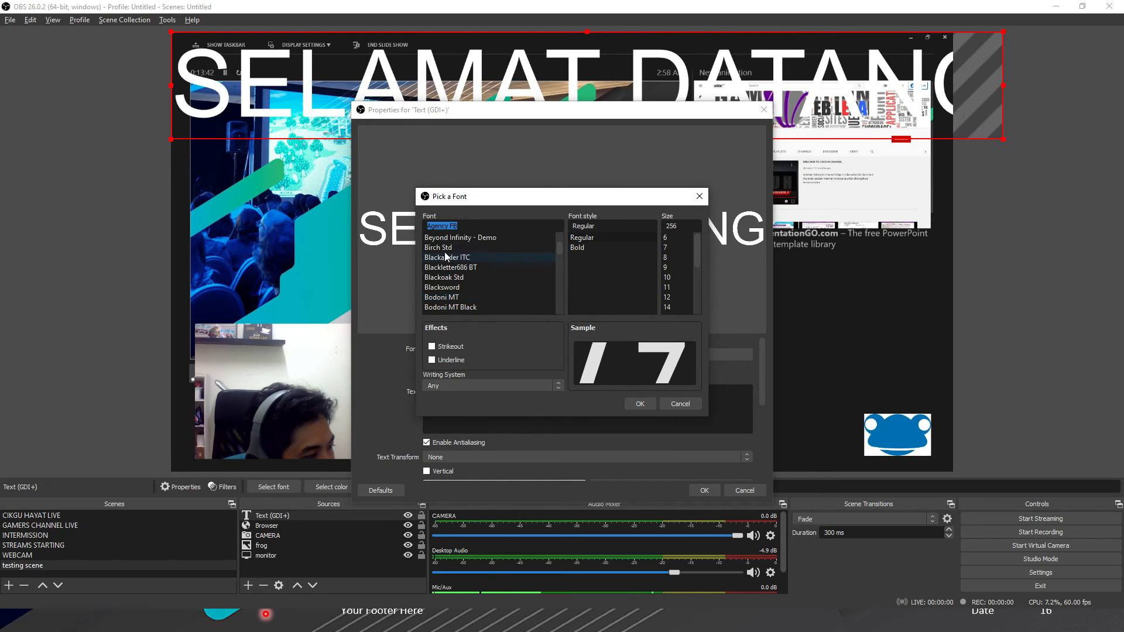
{"action": "scroll", "coordinate": [458, 293], "scroll_direction": "down", "scroll_amount": 8}
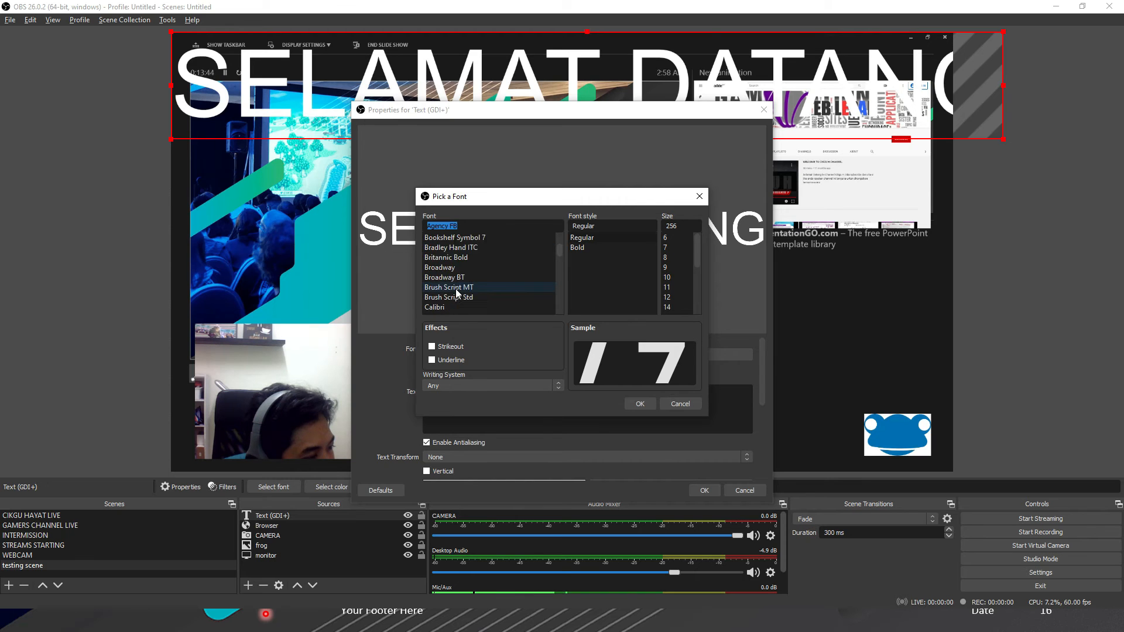
{"action": "scroll", "coordinate": [457, 292], "scroll_direction": "down", "scroll_amount": 20}
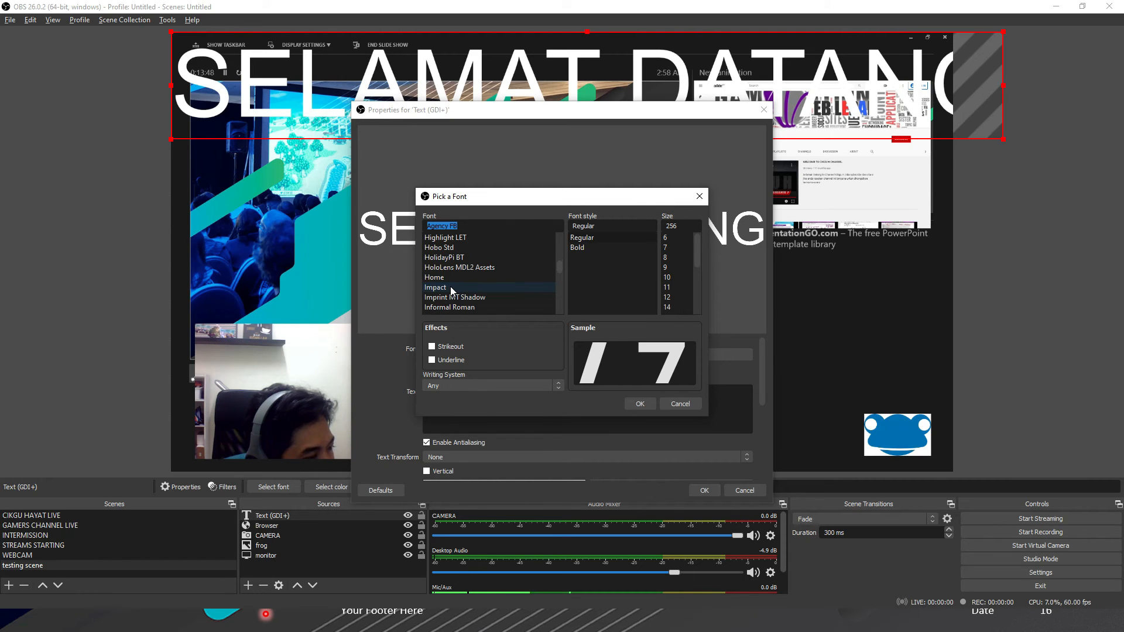
{"action": "left_click", "coordinate": [451, 288]}
{"action": "left_click", "coordinate": [640, 404]}
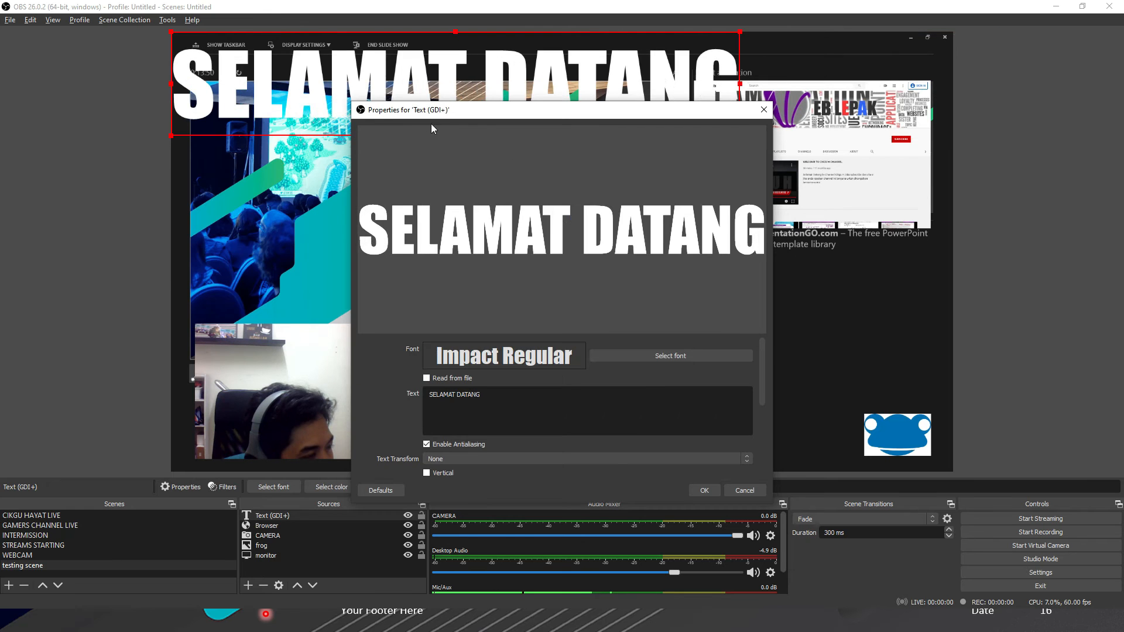
{"action": "left_click", "coordinate": [704, 490]}
Step: Move the SELAMAT DATANG text below the YouTube page and shrink it to about the same width
{"action": "left_click_drag", "start_coordinate": [521, 84], "coordinate": [726, 339]}
{"action": "left_click_drag", "start_coordinate": [374, 389], "coordinate": [761, 277]}
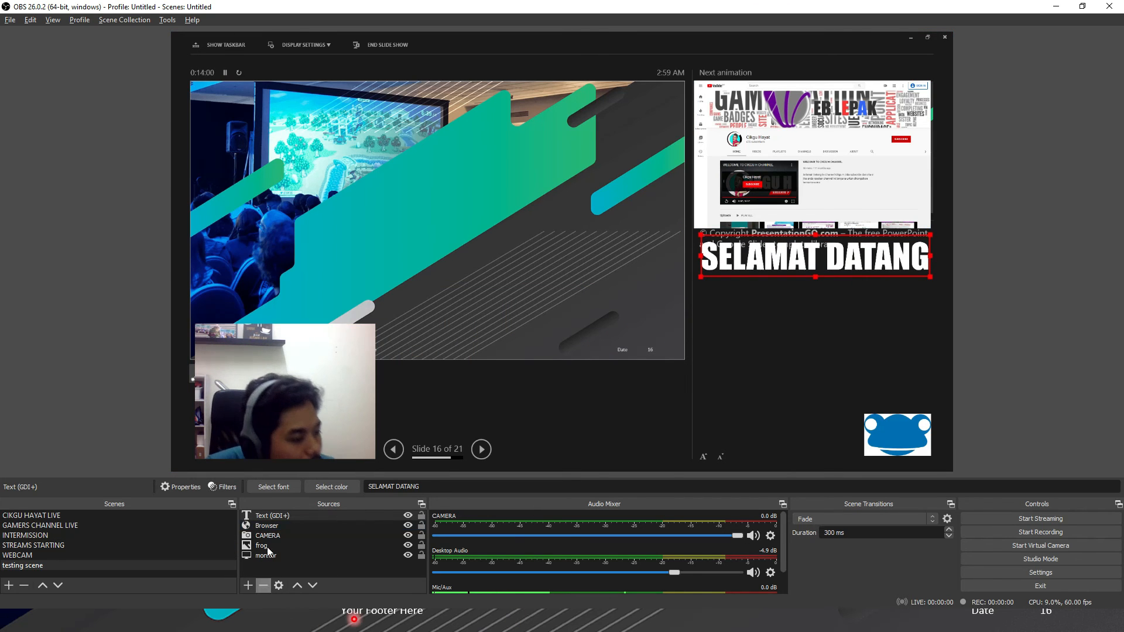
Step: Rename the Browser source as "YOUTUBE"
{"action": "left_click", "coordinate": [265, 555]}
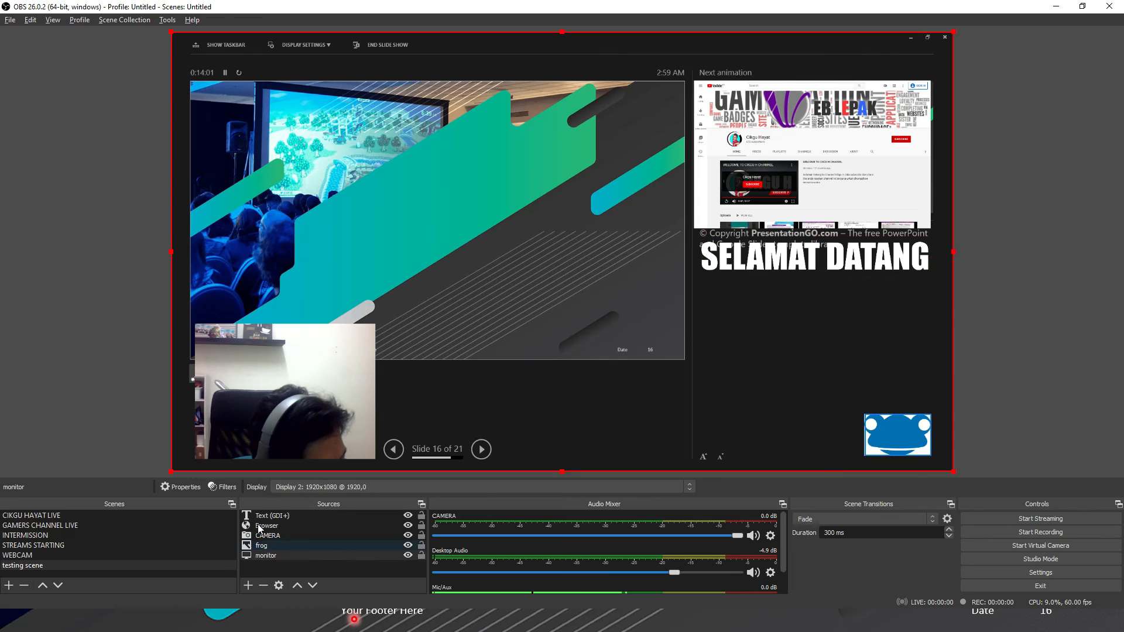
{"action": "left_click", "coordinate": [265, 526]}
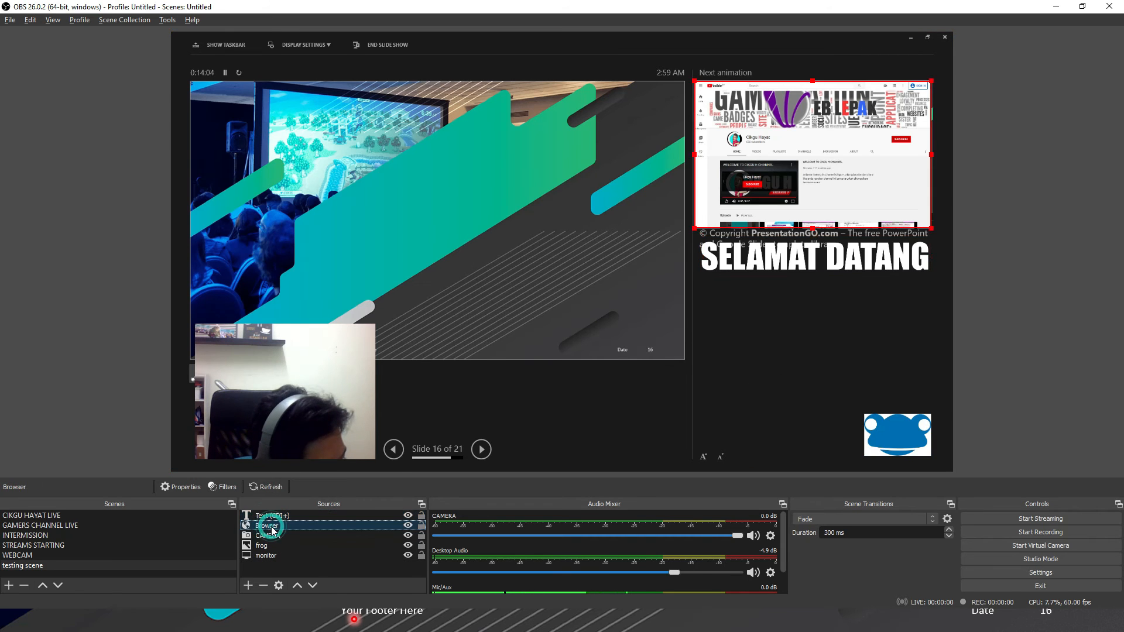
{"action": "right_click", "coordinate": [273, 528]}
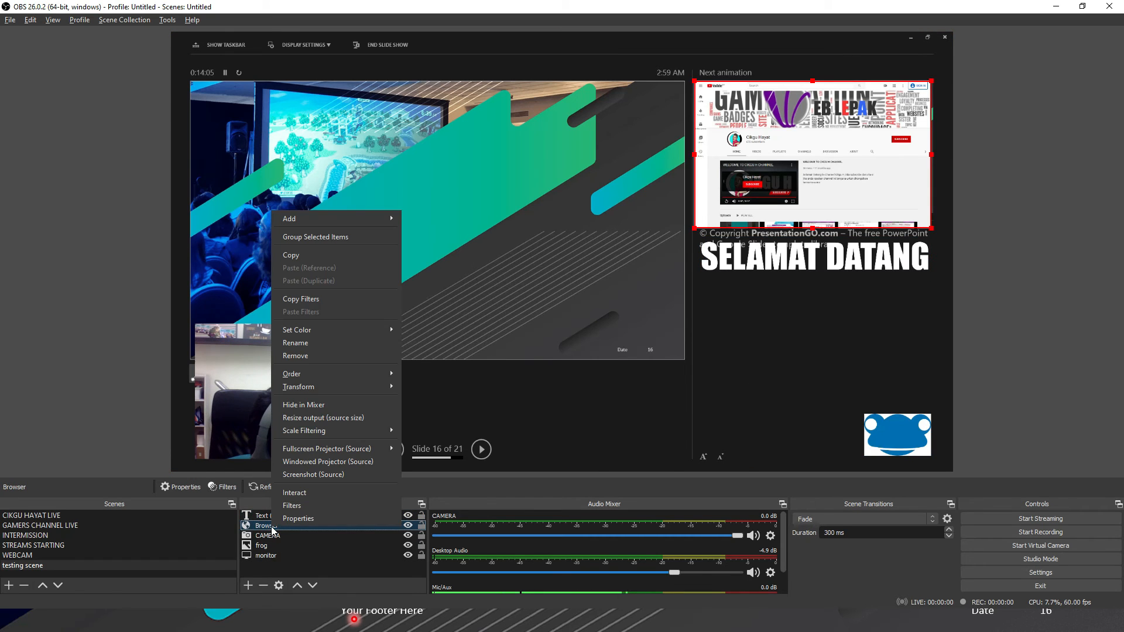
{"action": "left_click", "coordinate": [300, 344]}
{"action": "type", "text": "YOUTUBE"}
{"action": "key", "text": "Return"}
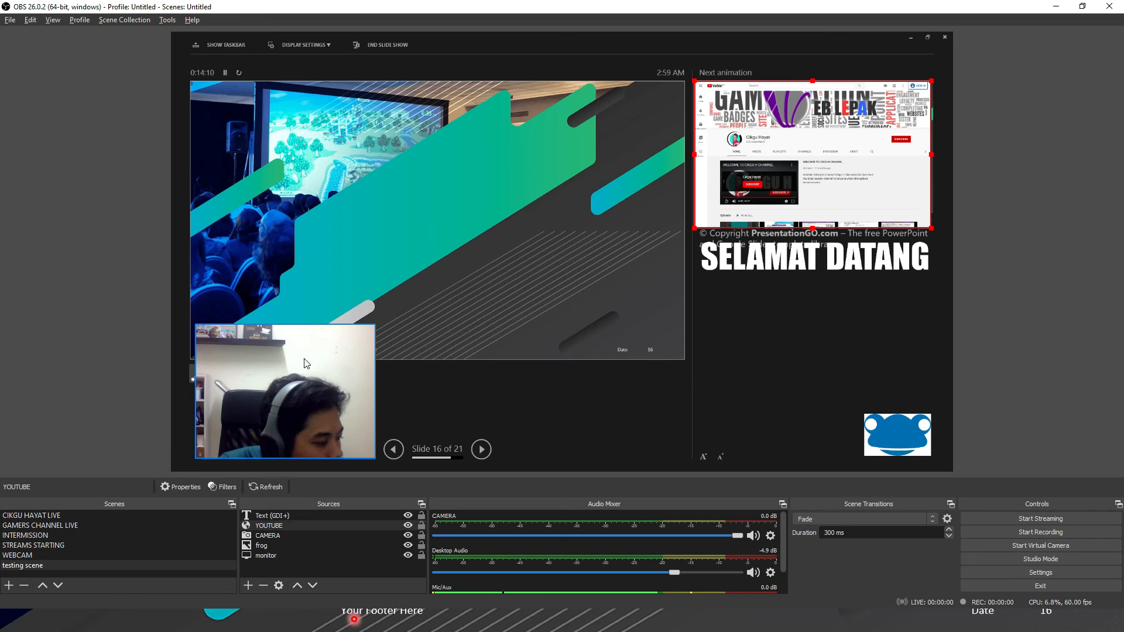